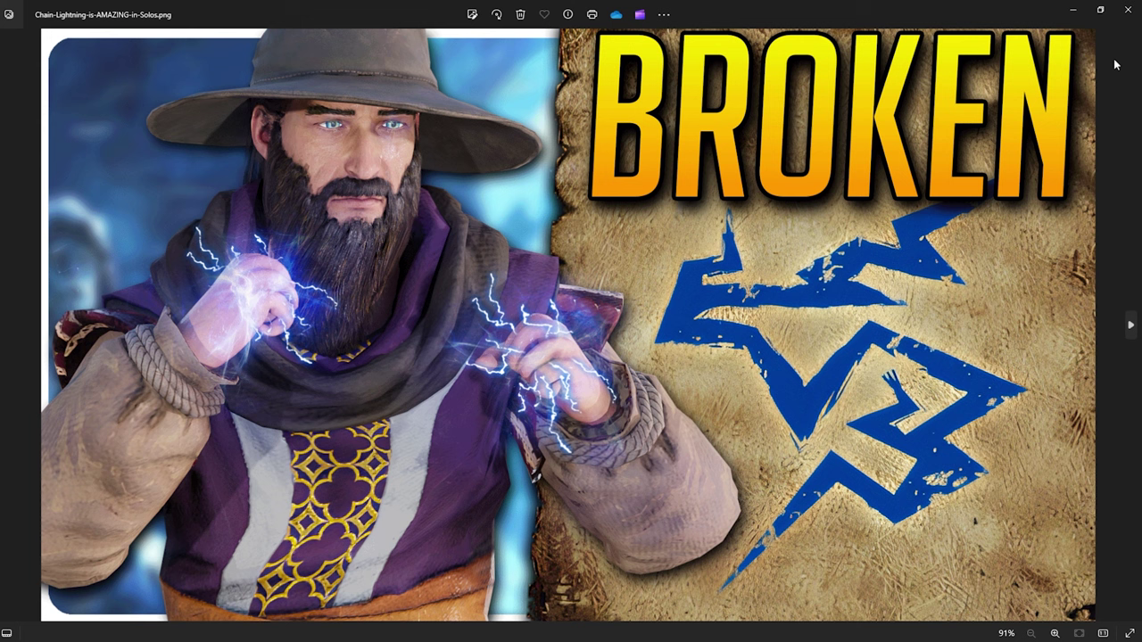
# - Close the Photos viewer showing Chain-Lightning-is-AMAZING-in-Solos.png
pyautogui.click(1128, 9)
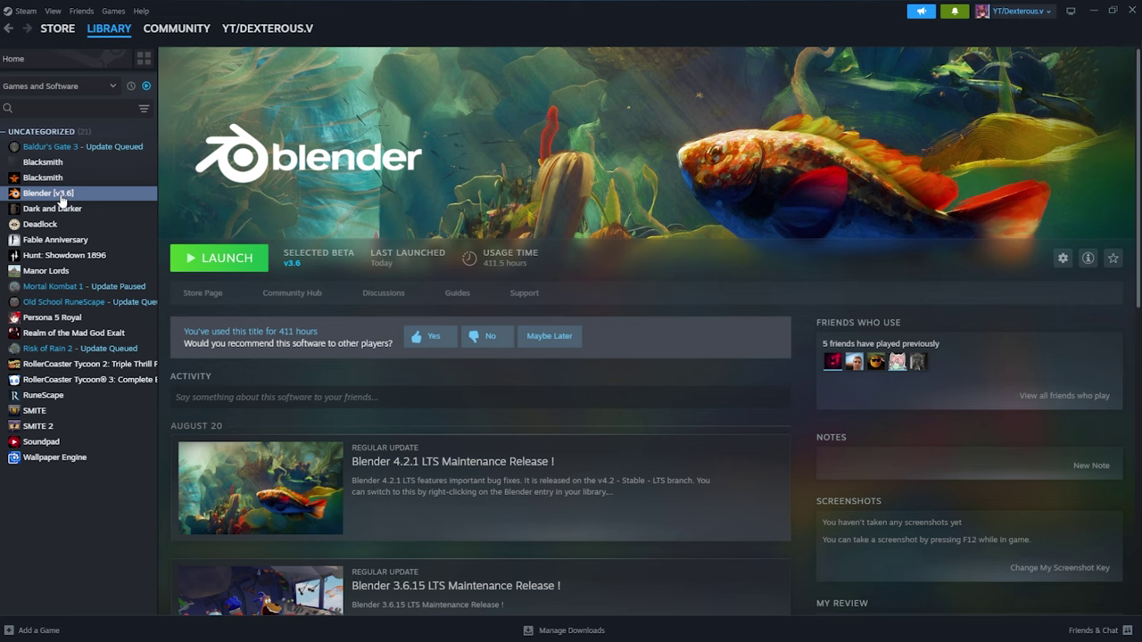
# - Keep Blender's Steam beta participation on v3.6 - Stable - LTS in Properties > Betas
pyautogui.rightClick(63, 198)
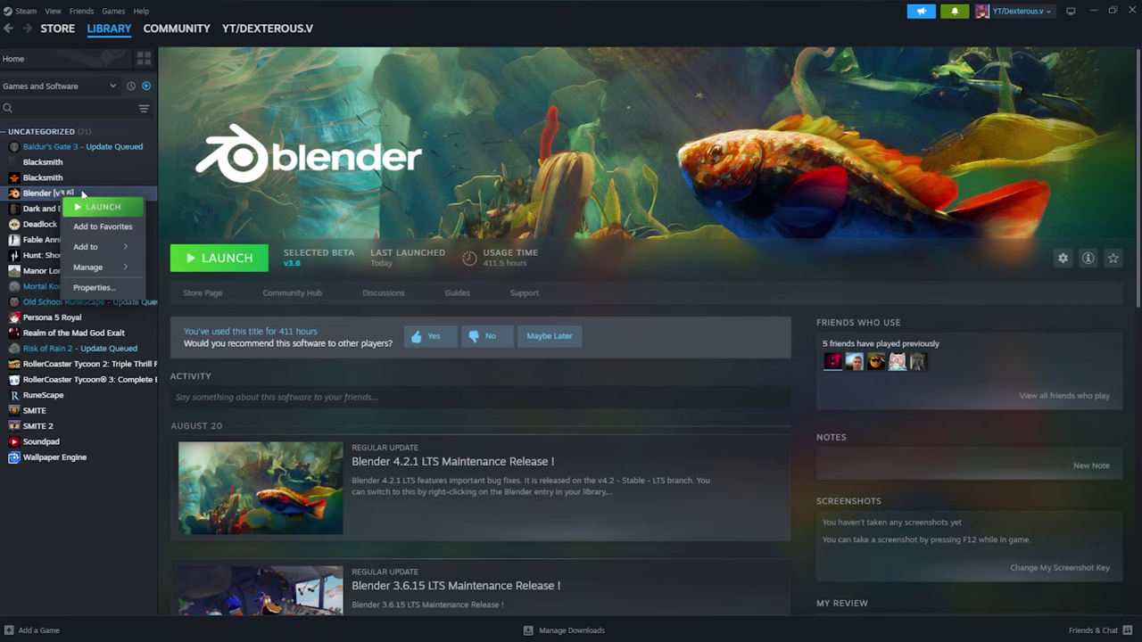
pyautogui.click(94, 289)
pyautogui.click(385, 268)
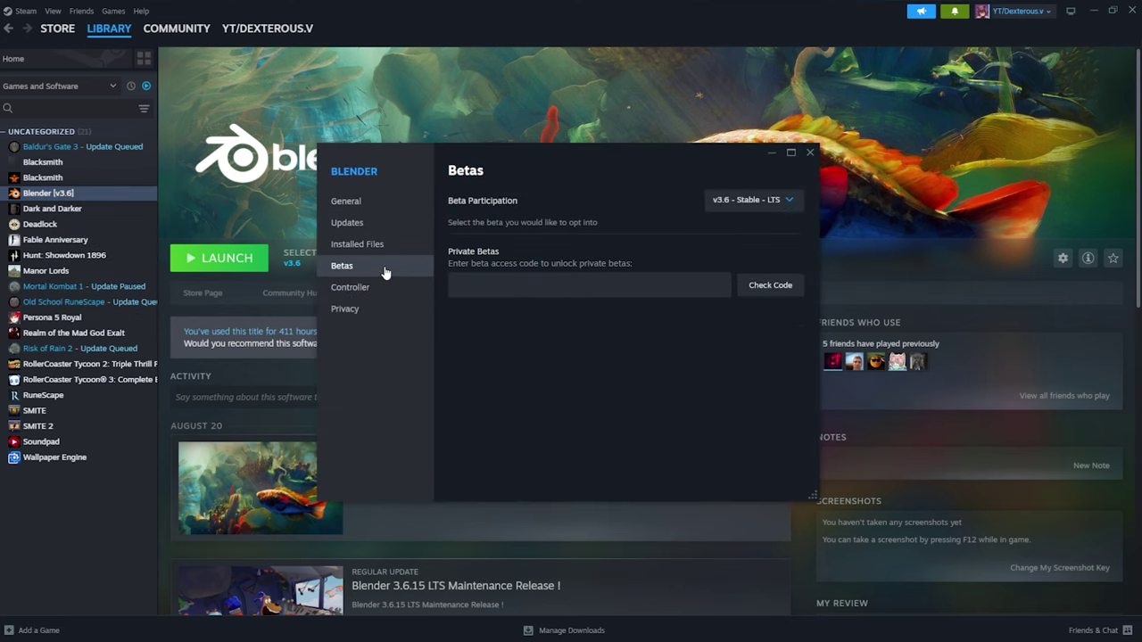
pyautogui.click(757, 200)
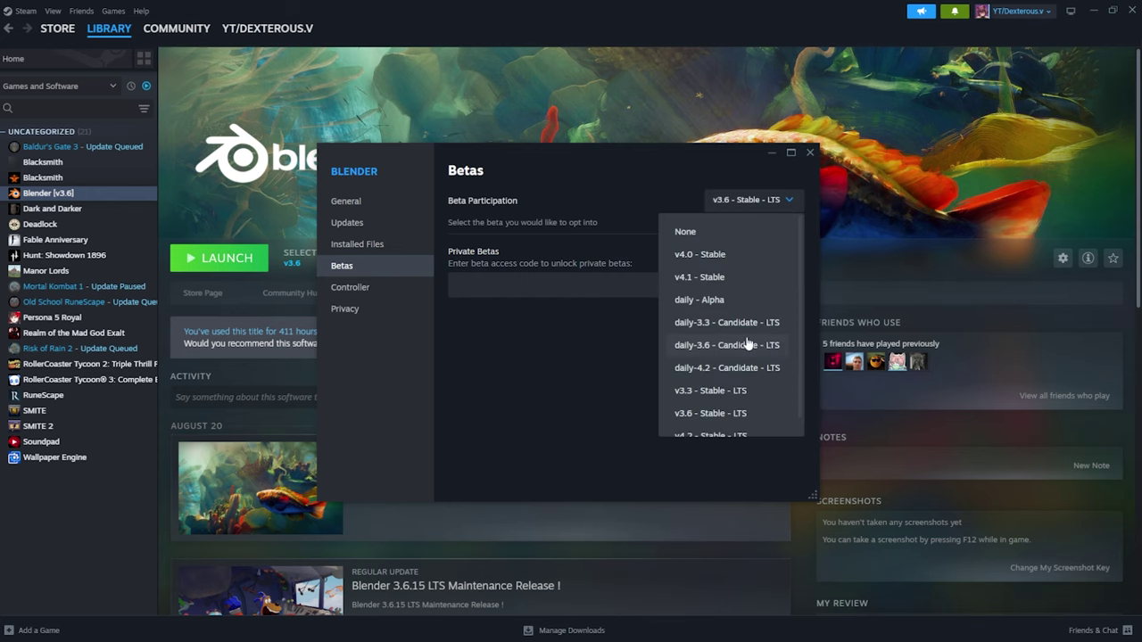
pyautogui.click(718, 413)
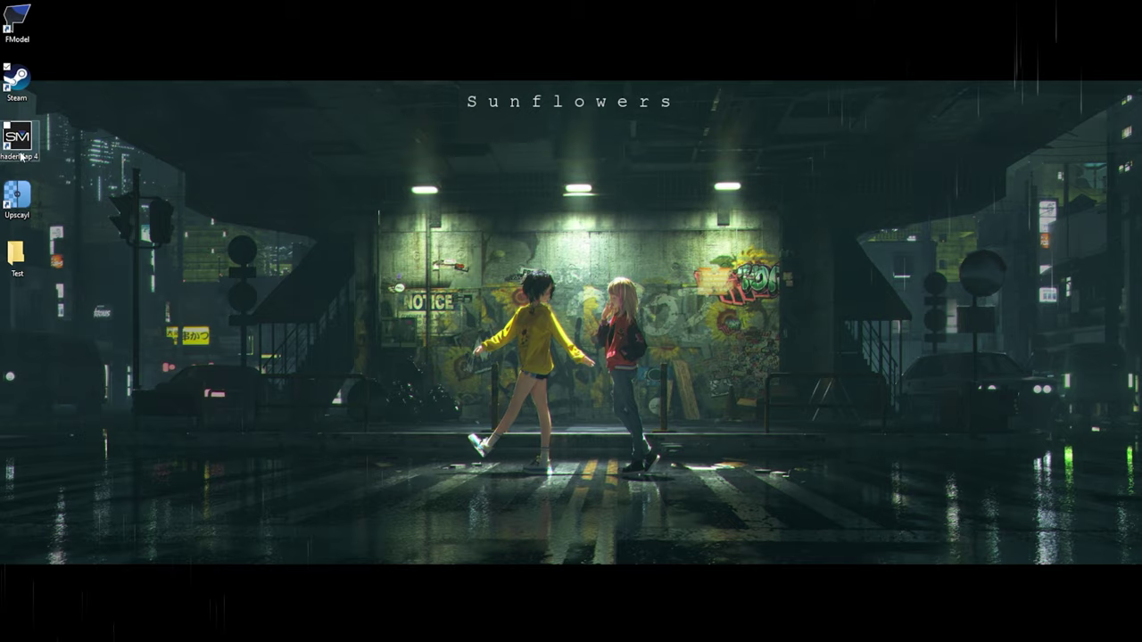
# - Launch Upscayl and bring up the IconSpell folder of spell-icon PNGs beside it
pyautogui.doubleClick(20, 157)
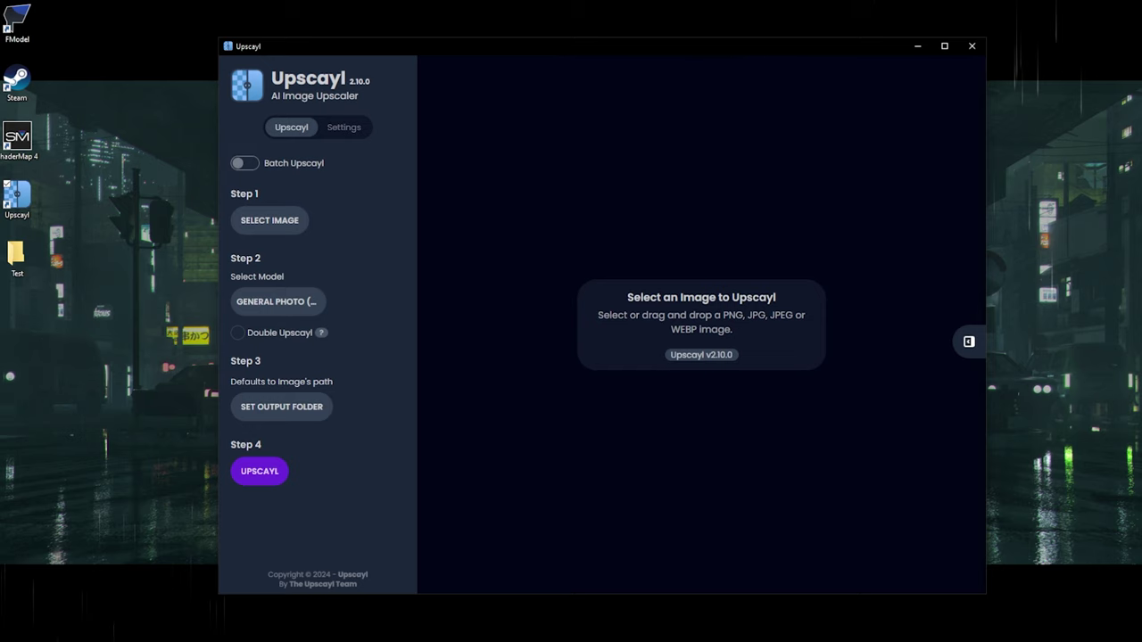
pyautogui.moveTo(368, 620)
pyautogui.click(298, 634)
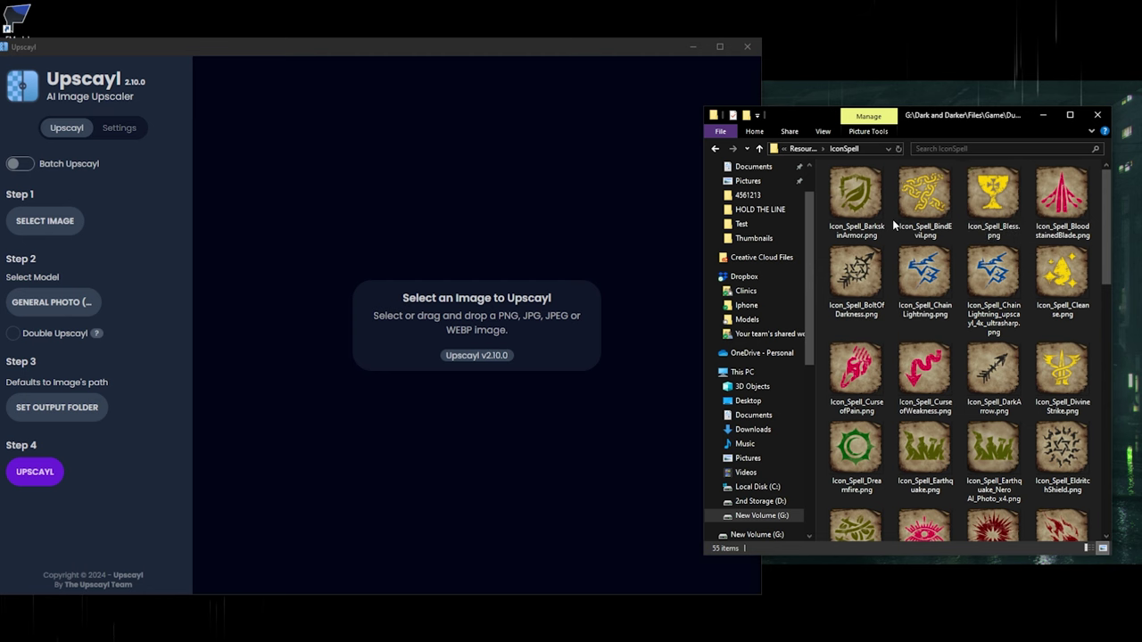
# - Upscale Icon_Spell_BarkskinArmor.png to 1024x1024 in Upscayl and open the upscaled result
pyautogui.moveTo(870, 203); pyautogui.dragTo(424, 394)
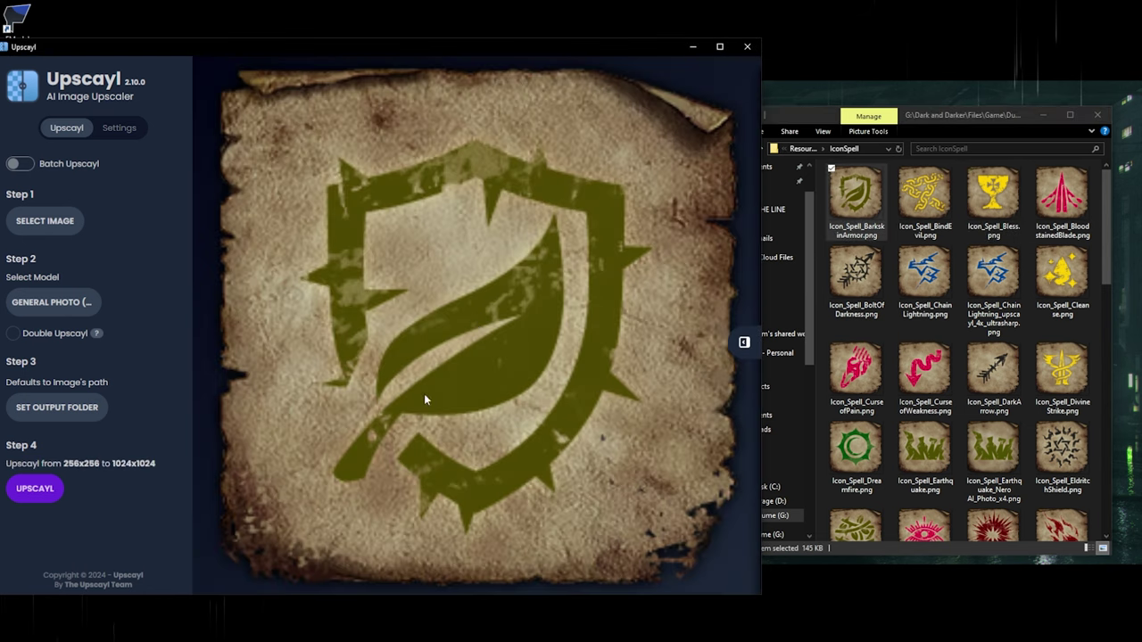
pyautogui.click(42, 493)
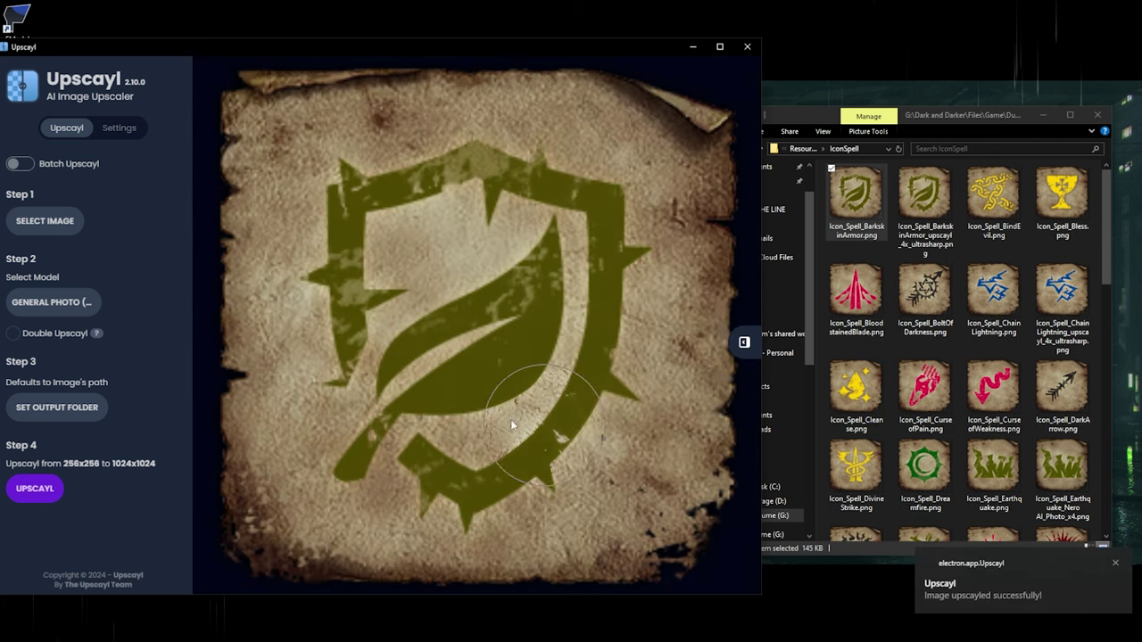
pyautogui.doubleClick(925, 197)
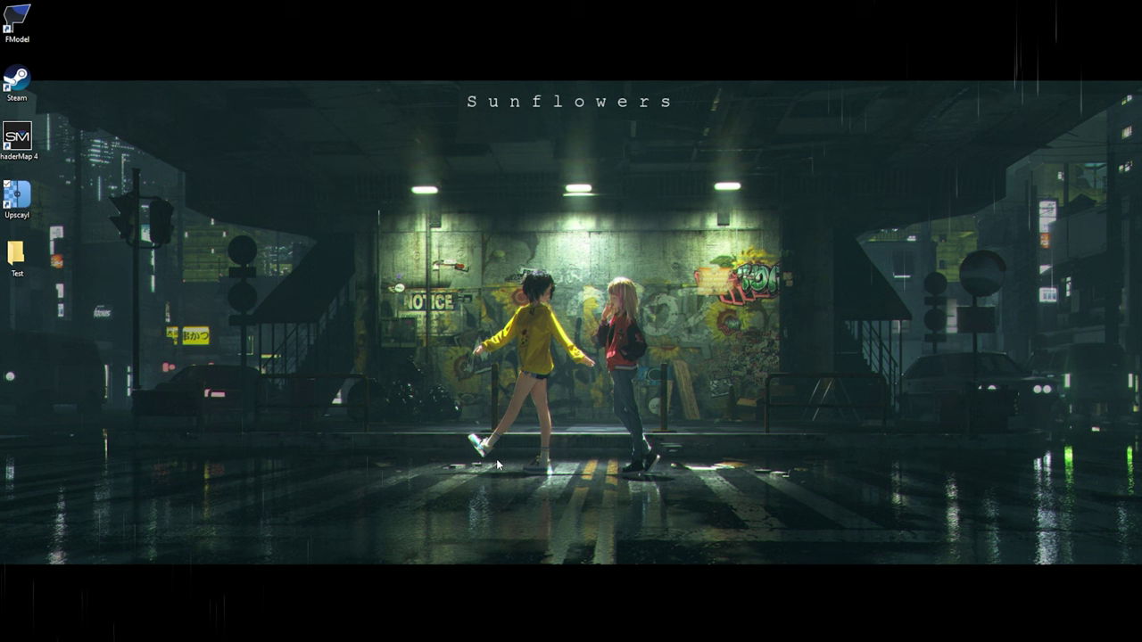
# - Launch FModel and open its Directory Selector for the Dark and Darker game
pyautogui.doubleClick(17, 22)
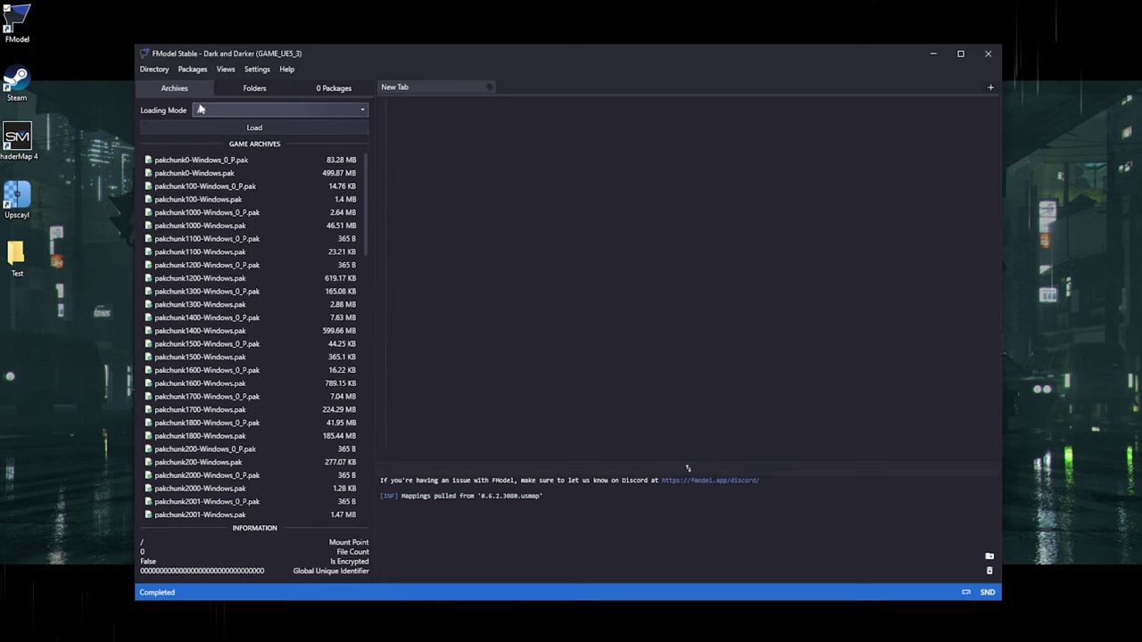
pyautogui.click(155, 69)
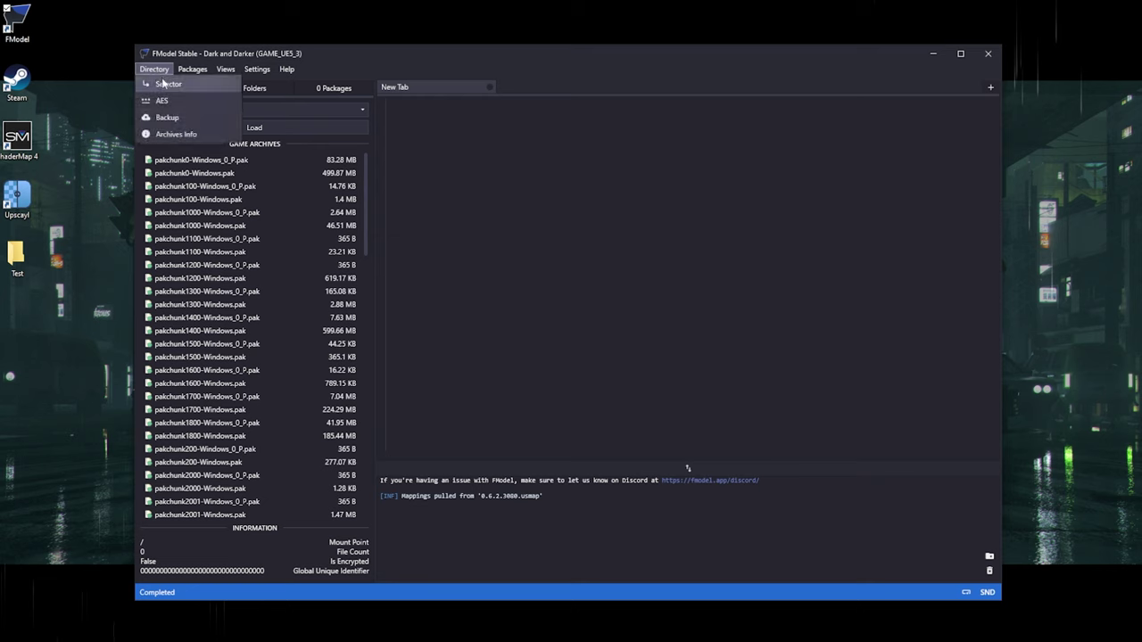
pyautogui.click(166, 83)
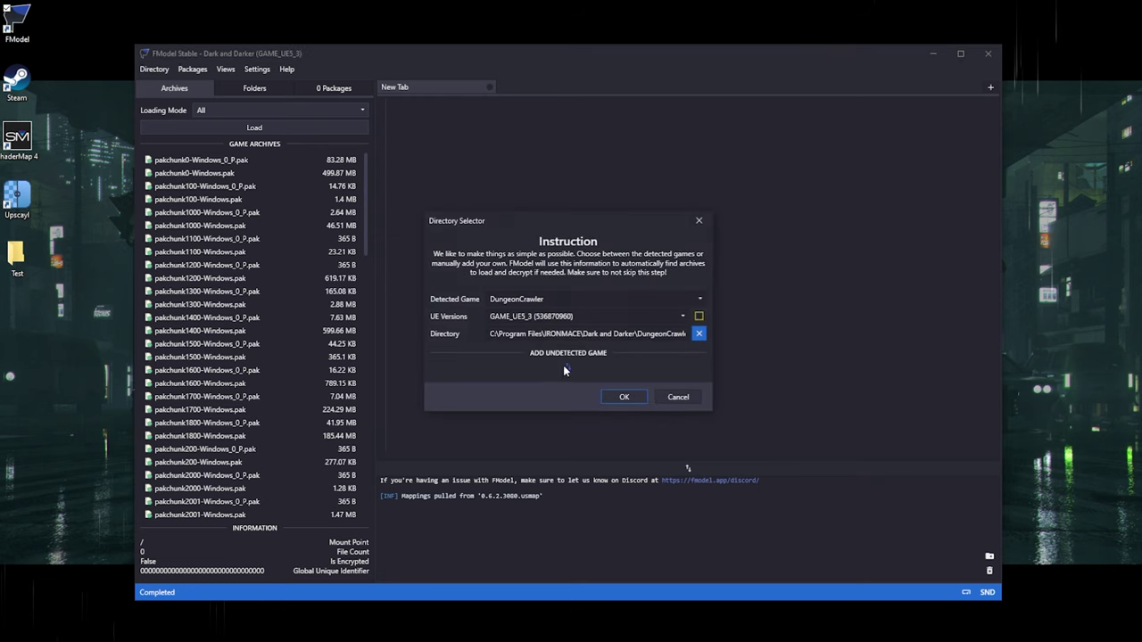
# - Add an undetected game DungeonCrawler at C:\Program Files\IRONMACE\Dark and Darker\DungeonCrawler
pyautogui.click(566, 361)
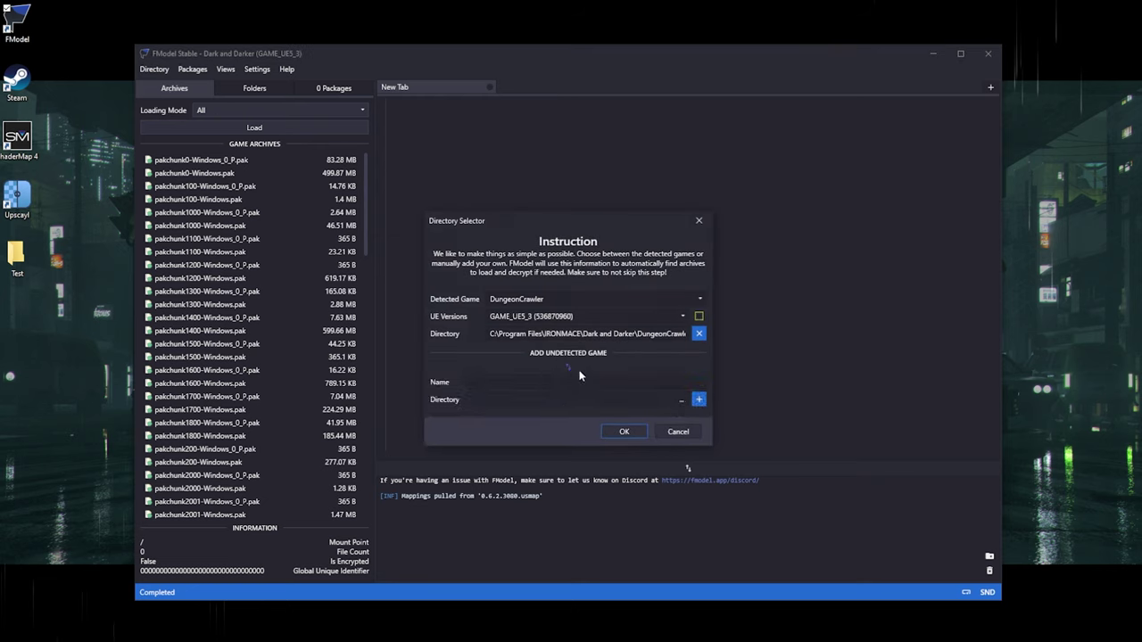
pyautogui.click(682, 400)
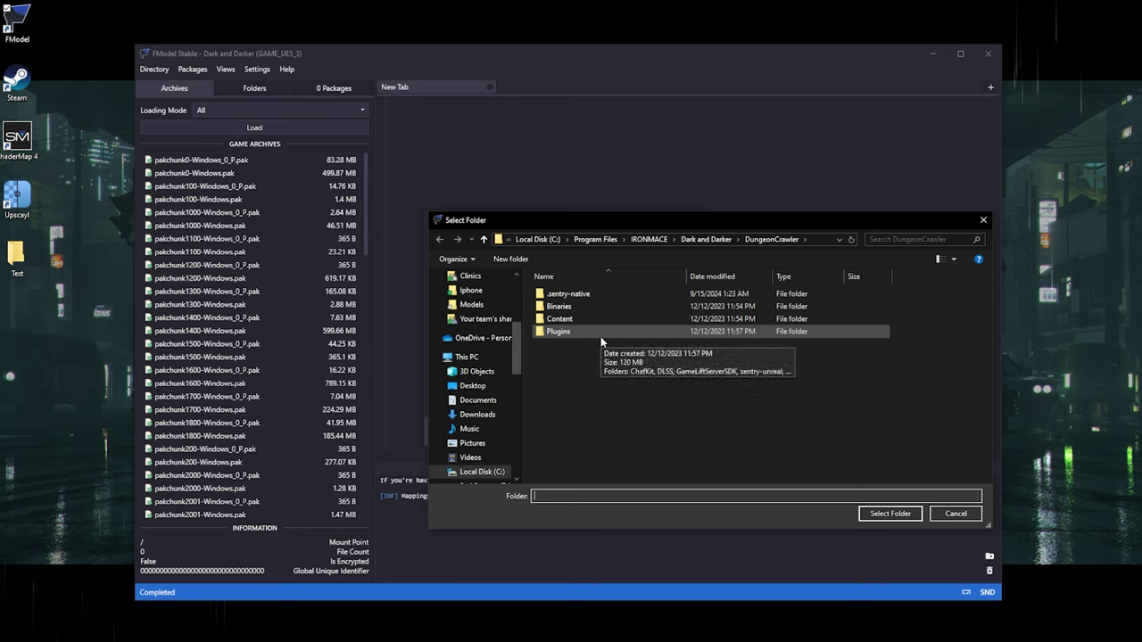
pyautogui.click(544, 243)
pyautogui.doubleClick(687, 384)
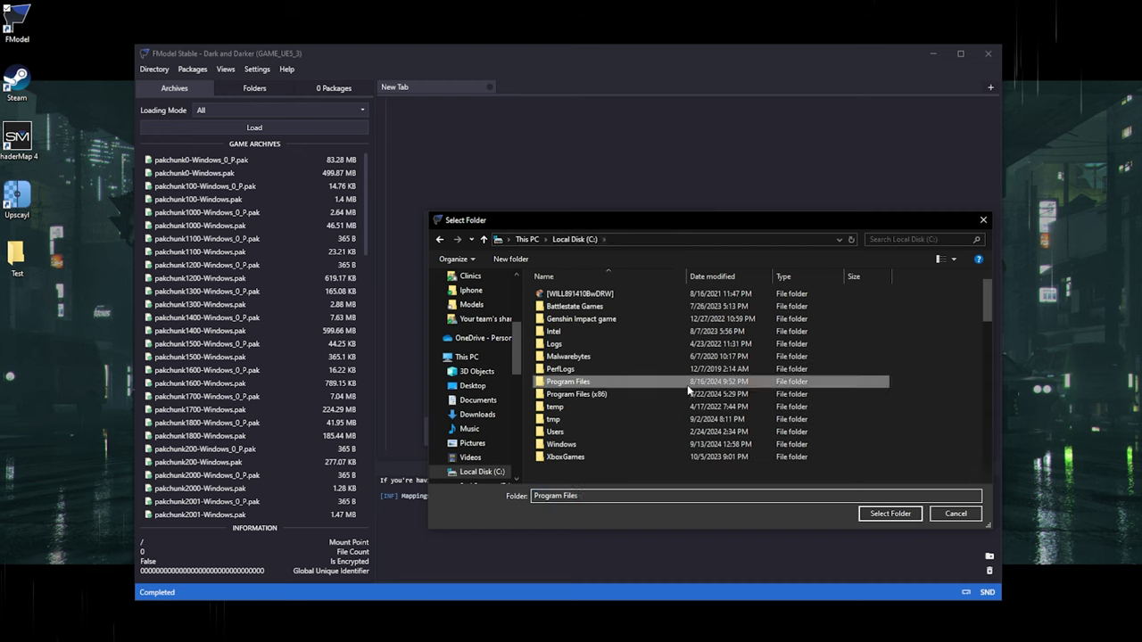
pyautogui.scroll(-5, 687, 384)
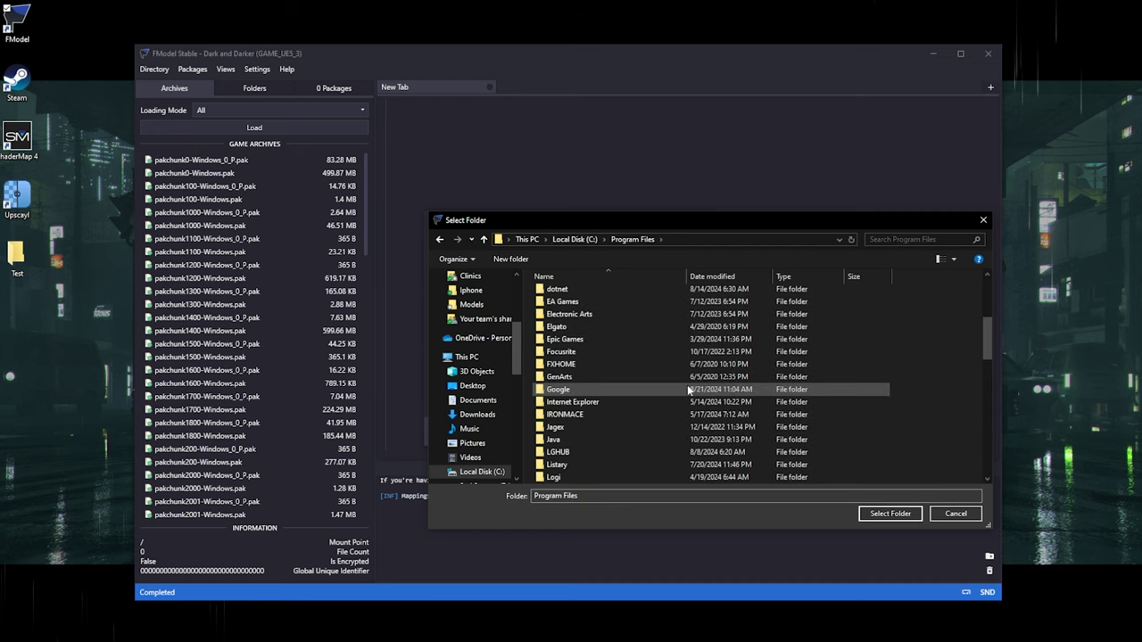
pyautogui.click(665, 402)
pyautogui.doubleClick(660, 414)
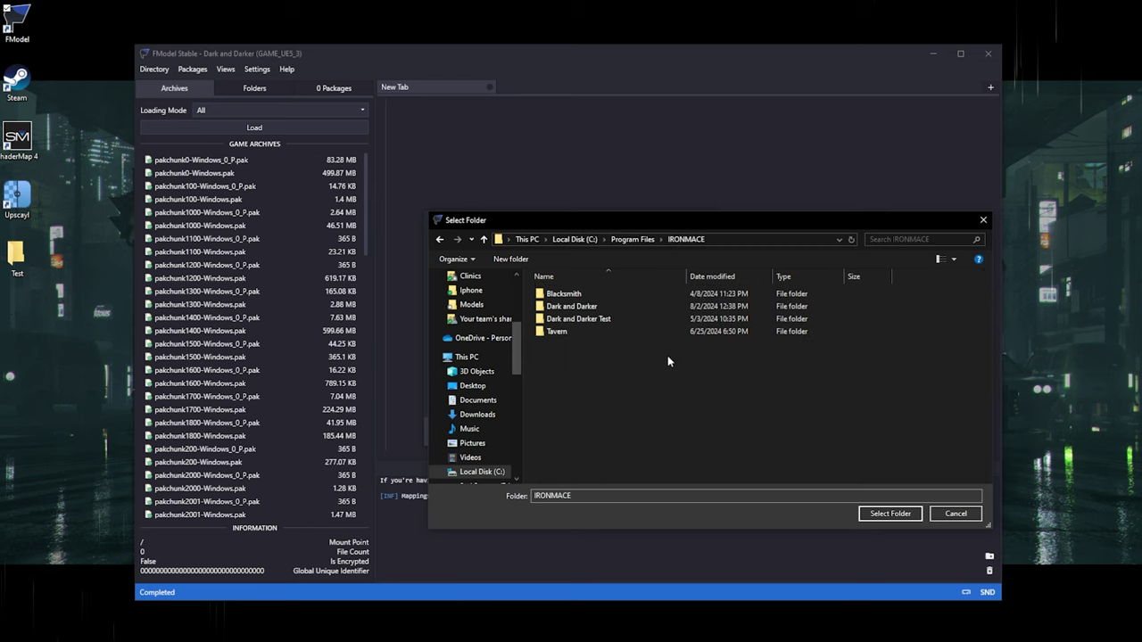
pyautogui.doubleClick(661, 305)
pyautogui.click(663, 293)
pyautogui.doubleClick(663, 294)
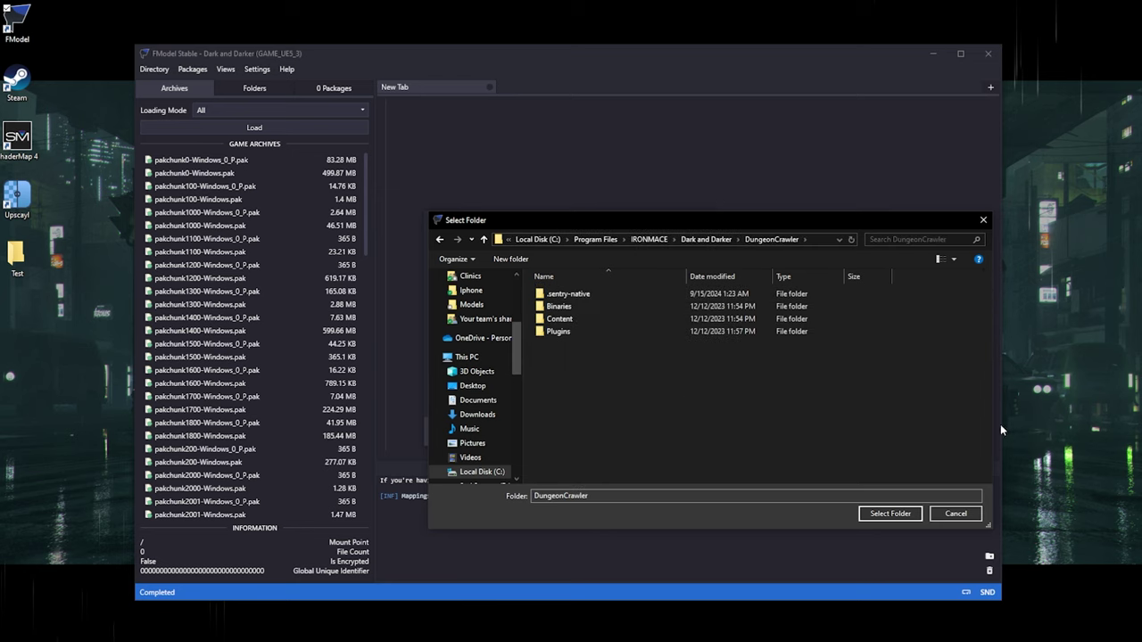
pyautogui.click(883, 514)
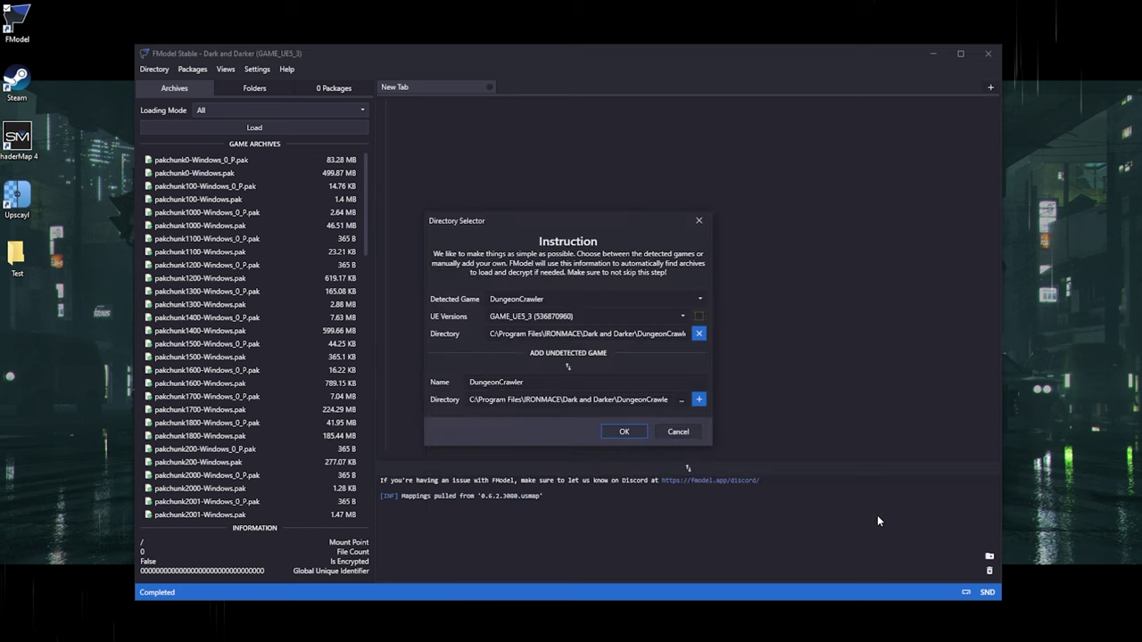
# - Add the Steam copy's steamapps\common\Dark and Darker\DungeonCrawler folder as the game and confirm
pyautogui.click(681, 400)
pyautogui.click(553, 240)
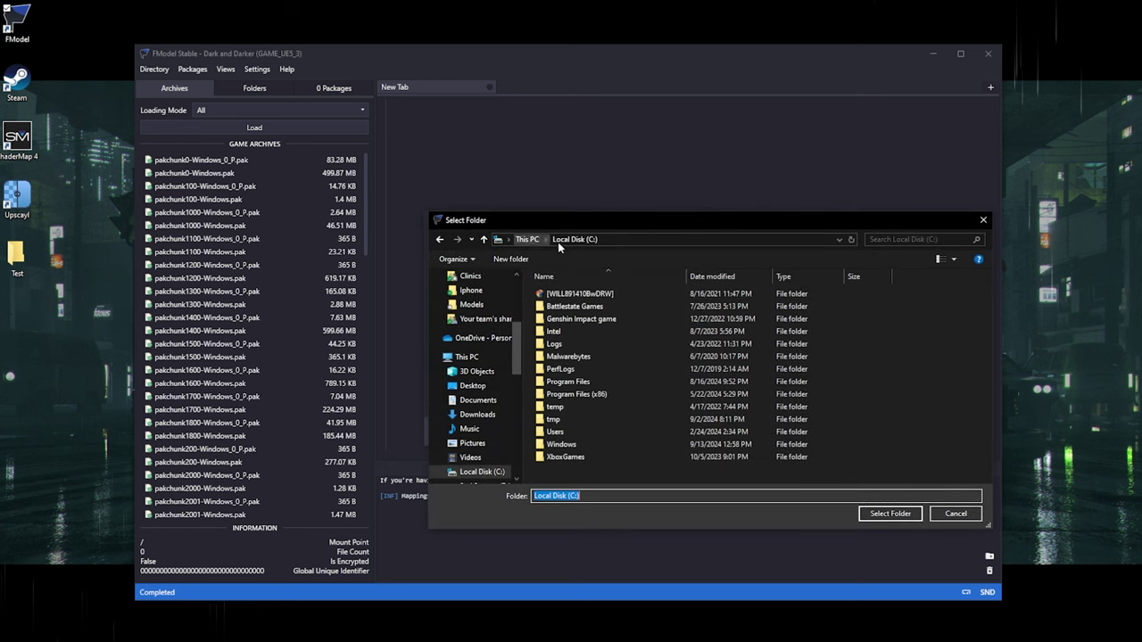
pyautogui.click(632, 393)
pyautogui.doubleClick(632, 393)
pyautogui.scroll(-8, 615, 428)
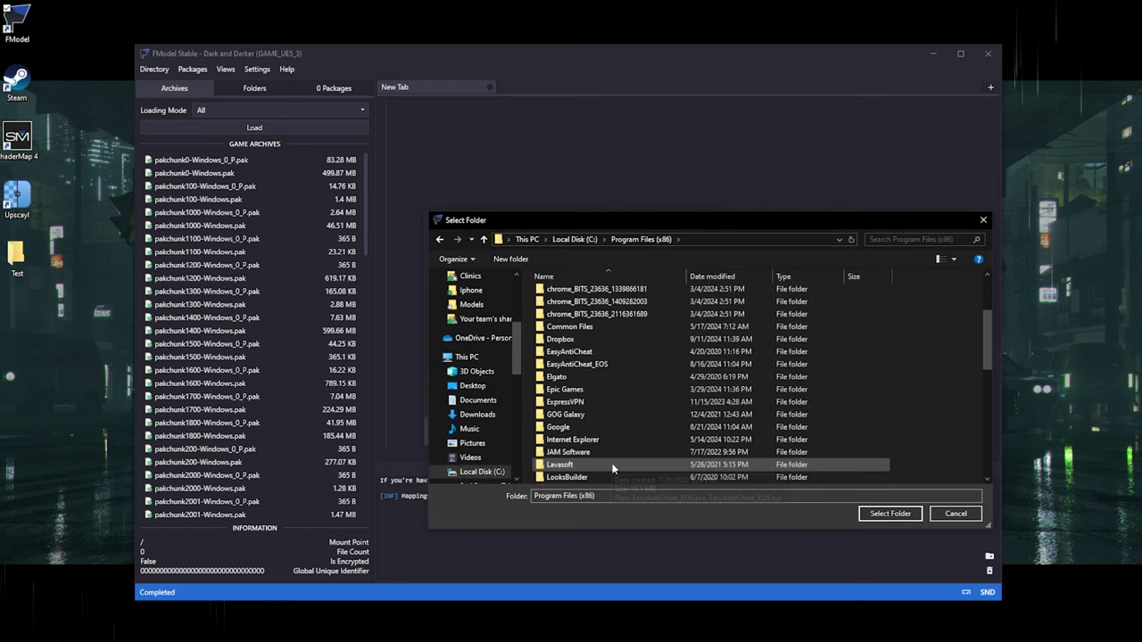
pyautogui.doubleClick(611, 427)
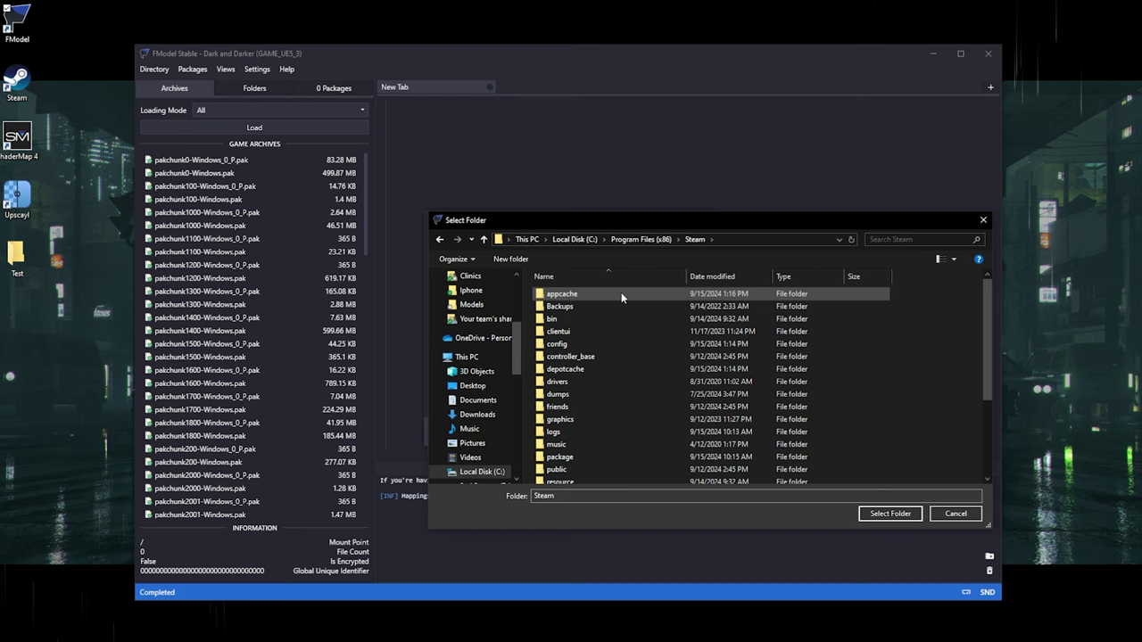
pyautogui.scroll(-5, 605, 419)
pyautogui.doubleClick(606, 403)
pyautogui.doubleClick(594, 293)
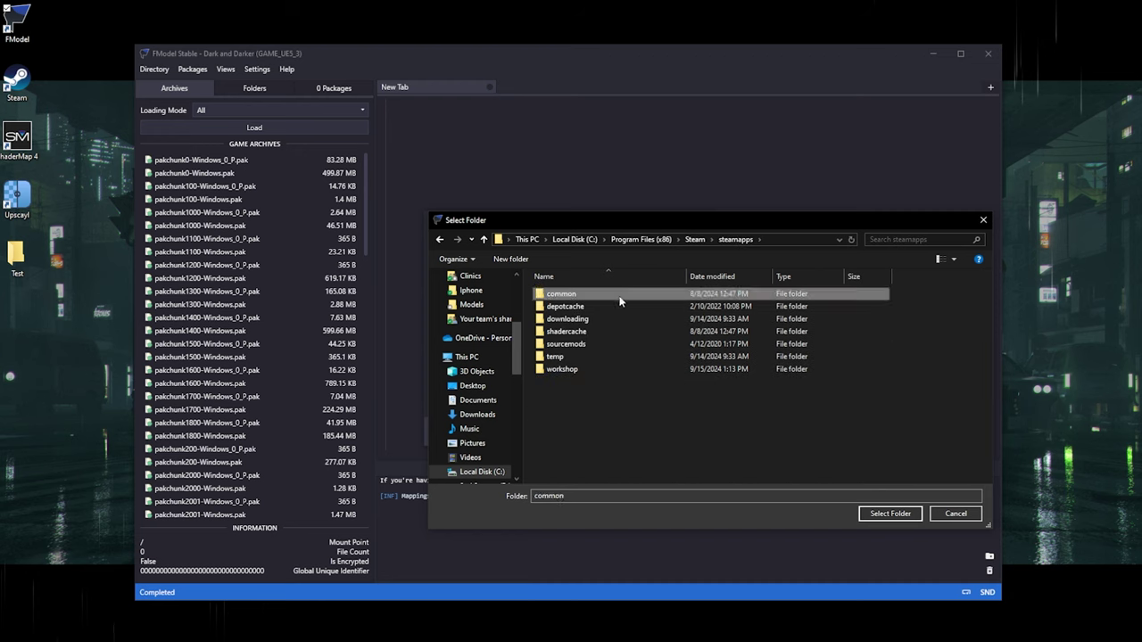
pyautogui.doubleClick(629, 369)
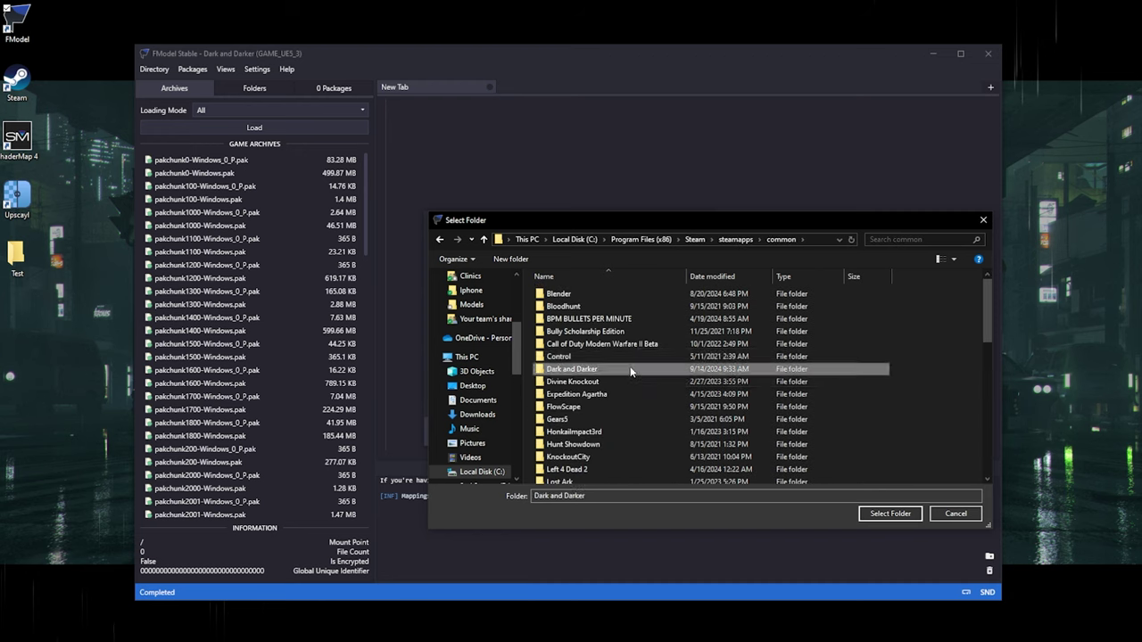
pyautogui.click(668, 297)
pyautogui.doubleClick(668, 300)
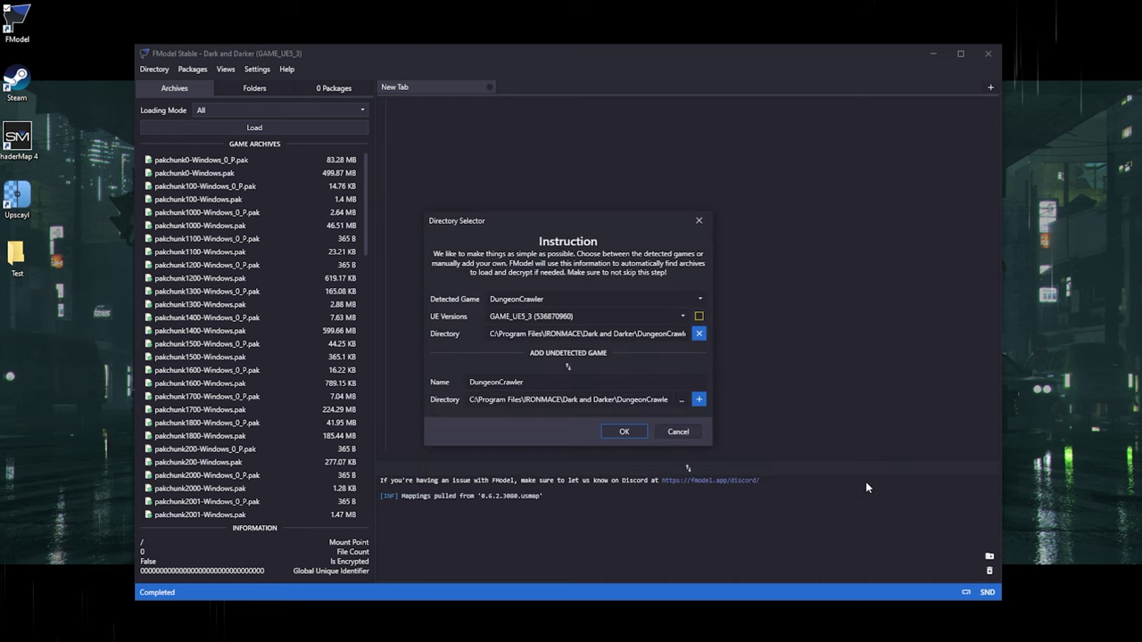
pyautogui.click(699, 400)
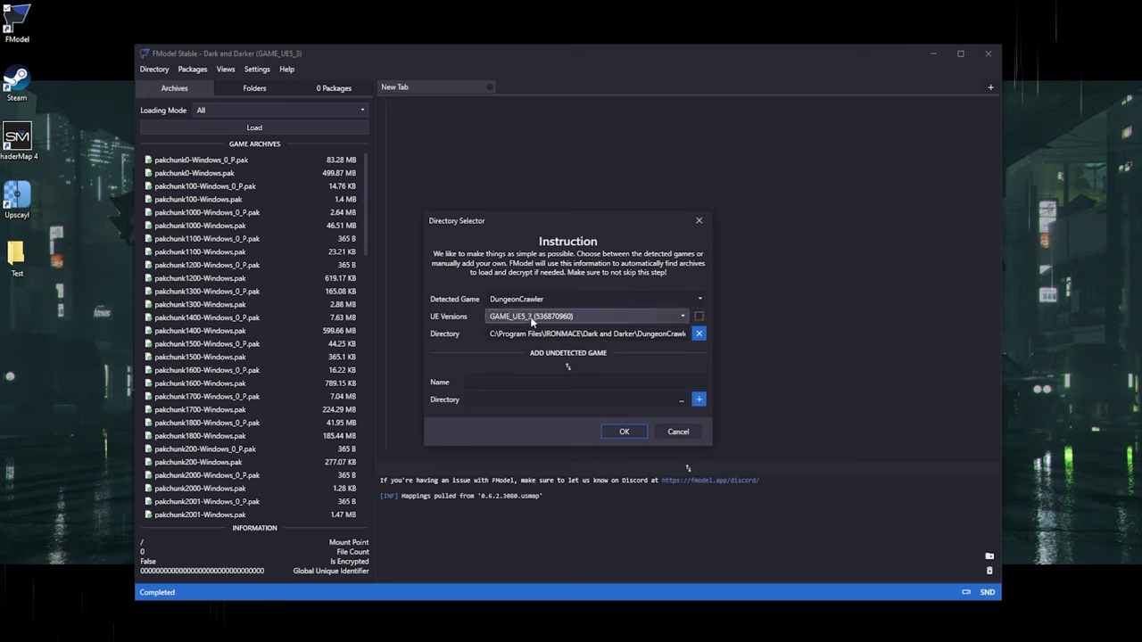
pyautogui.click(622, 432)
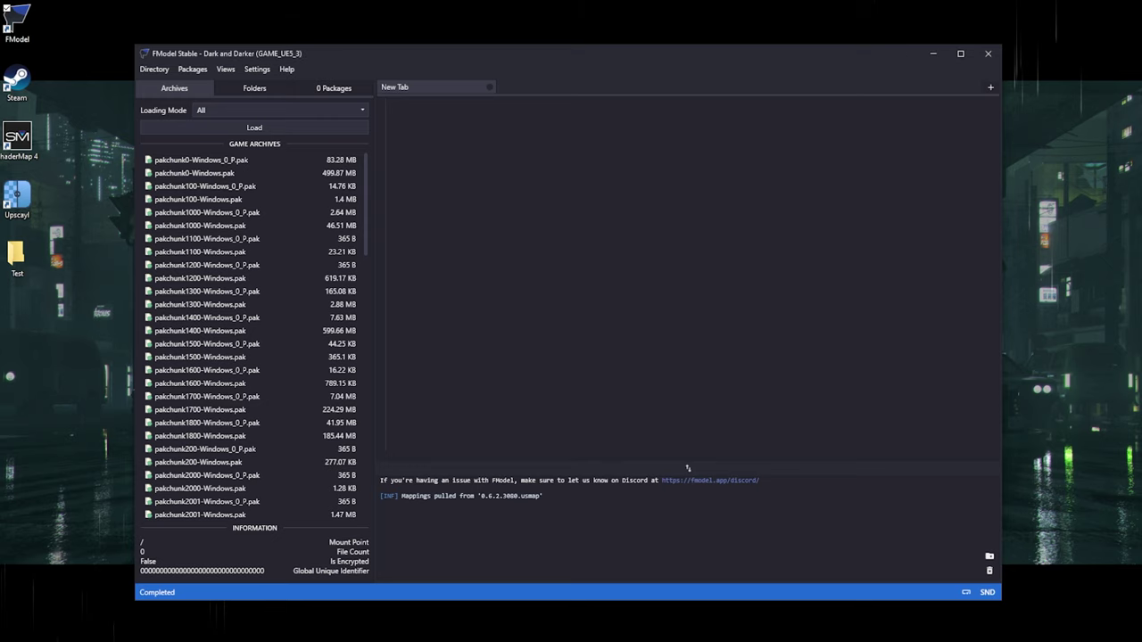
# - Replace the AES Main Static Key with the new 64-character key
pyautogui.click(153, 69)
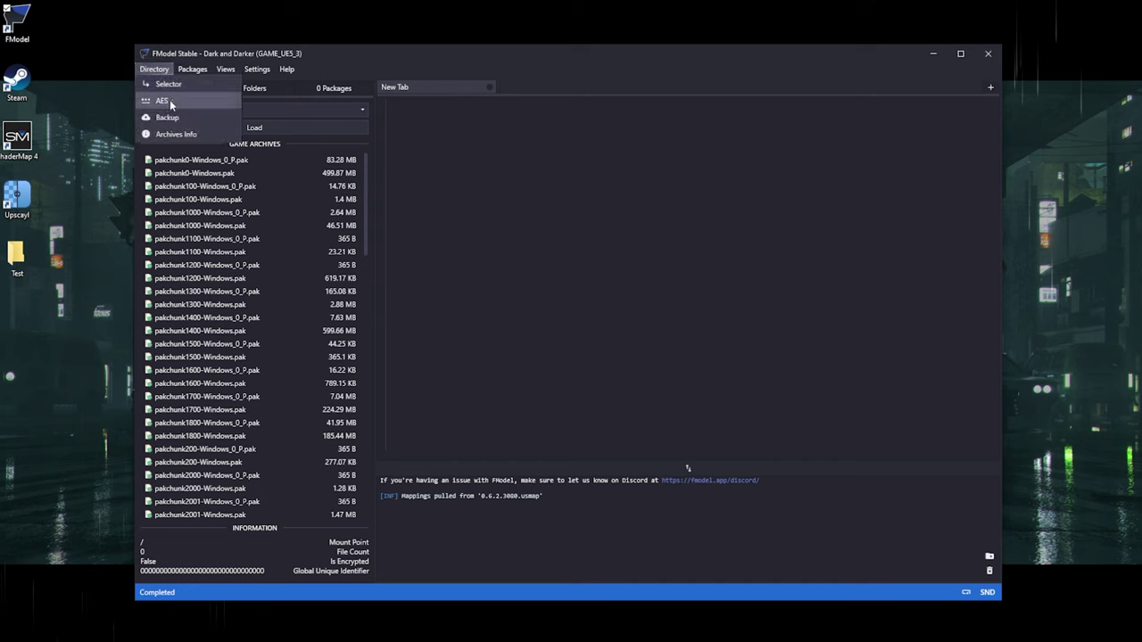
pyautogui.click(170, 105)
pyautogui.click(570, 176)
pyautogui.hotkey('ctrl', 'a')
pyautogui.hotkey('ctrl', 'v')
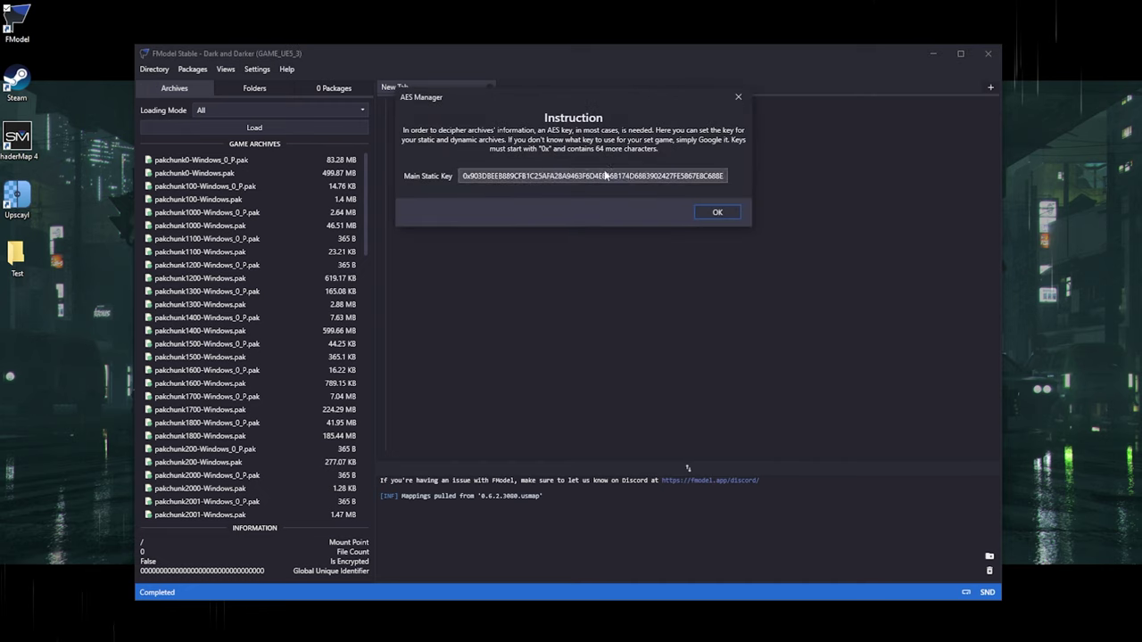
pyautogui.click(718, 211)
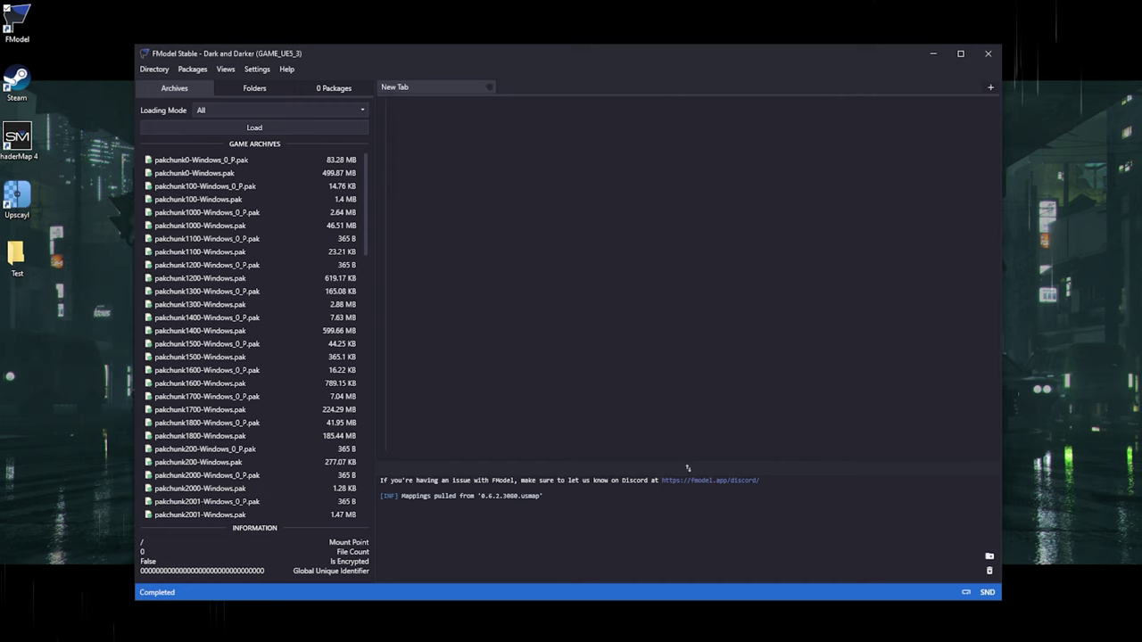
pyautogui.click(251, 70)
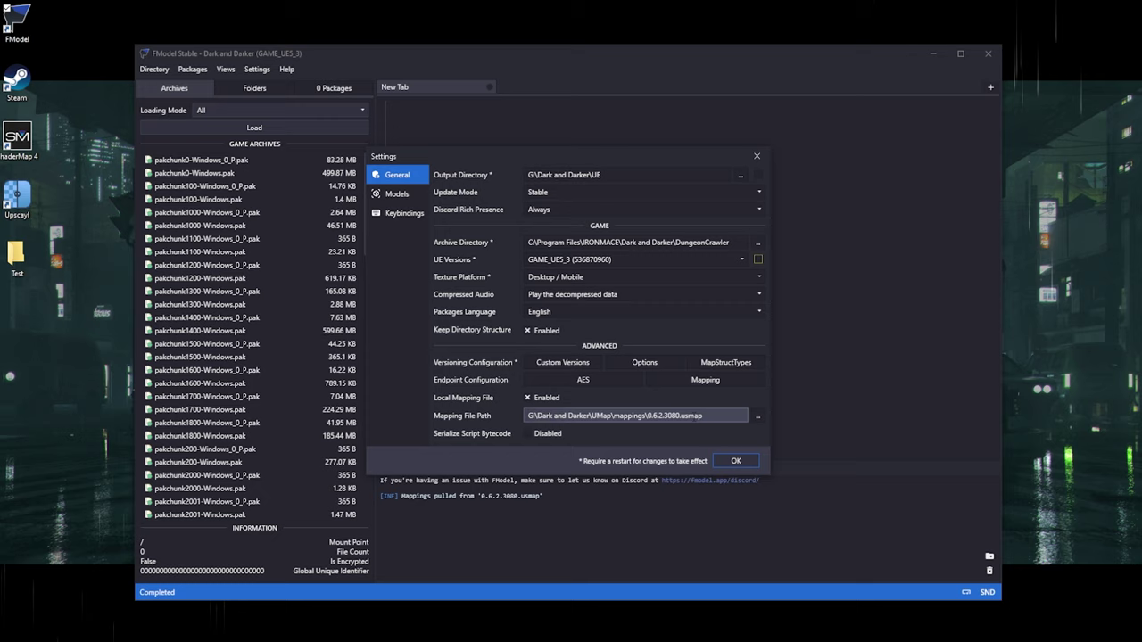
pyautogui.click(737, 463)
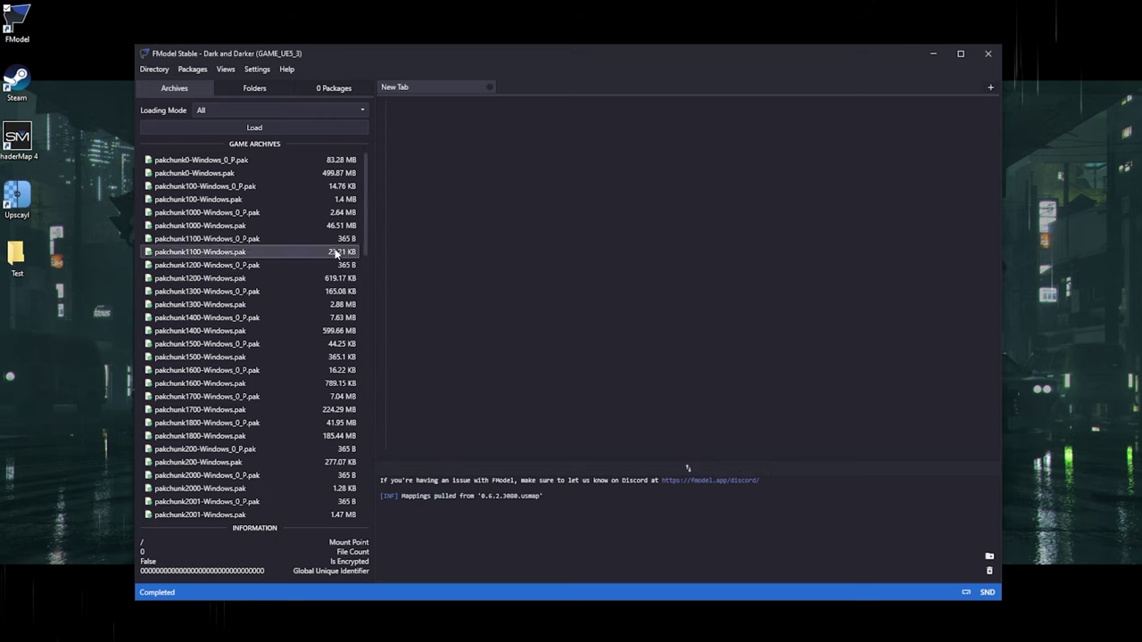
# - Load the game archives and expand the tree to Characters/Player/Meshes/Class/Fighter
pyautogui.click(277, 129)
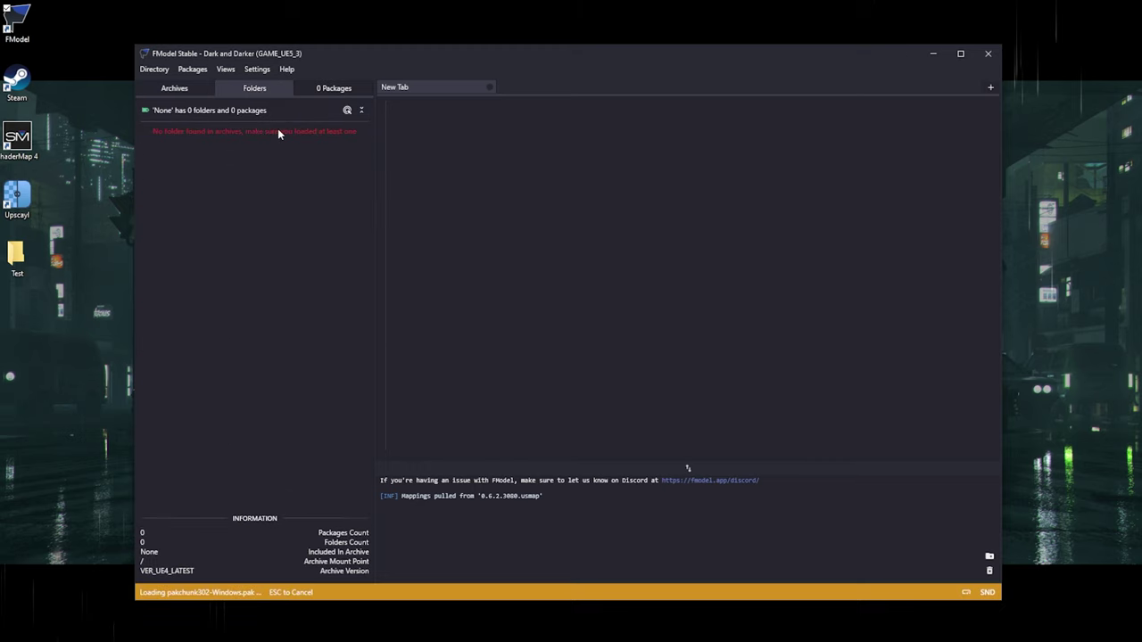
pyautogui.doubleClick(179, 133)
pyautogui.doubleClick(165, 159)
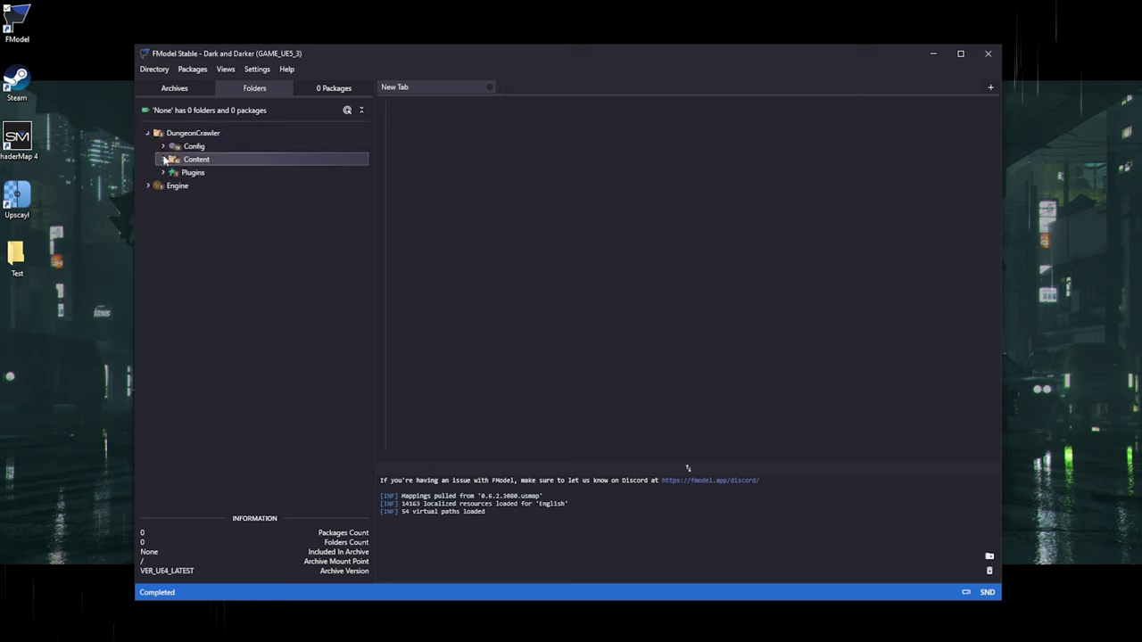
pyautogui.click(178, 172)
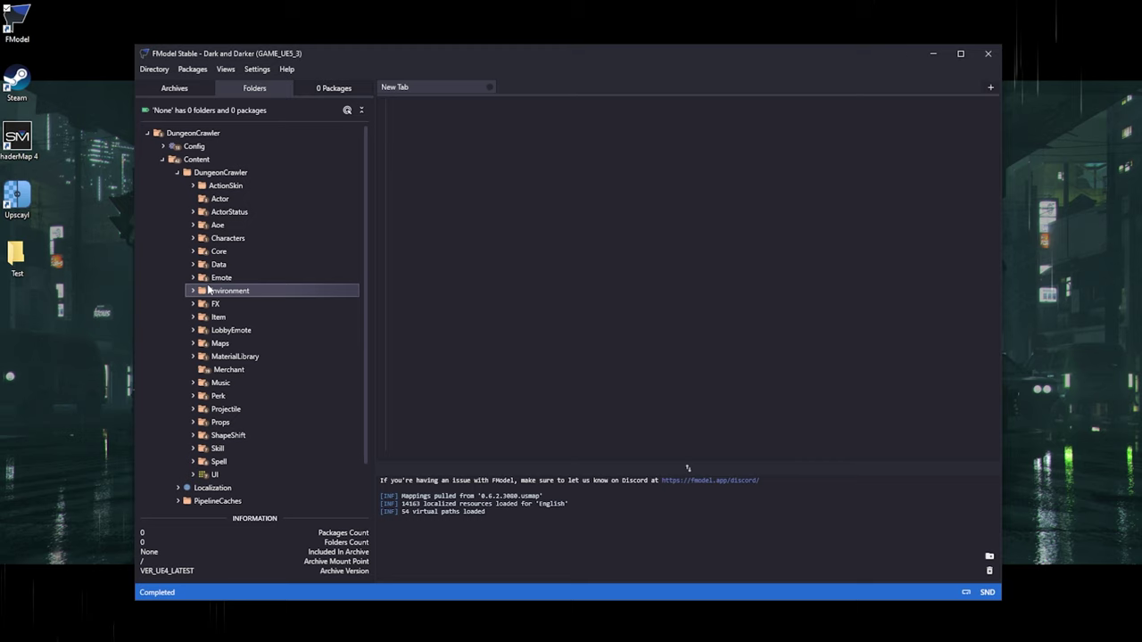
pyautogui.click(194, 239)
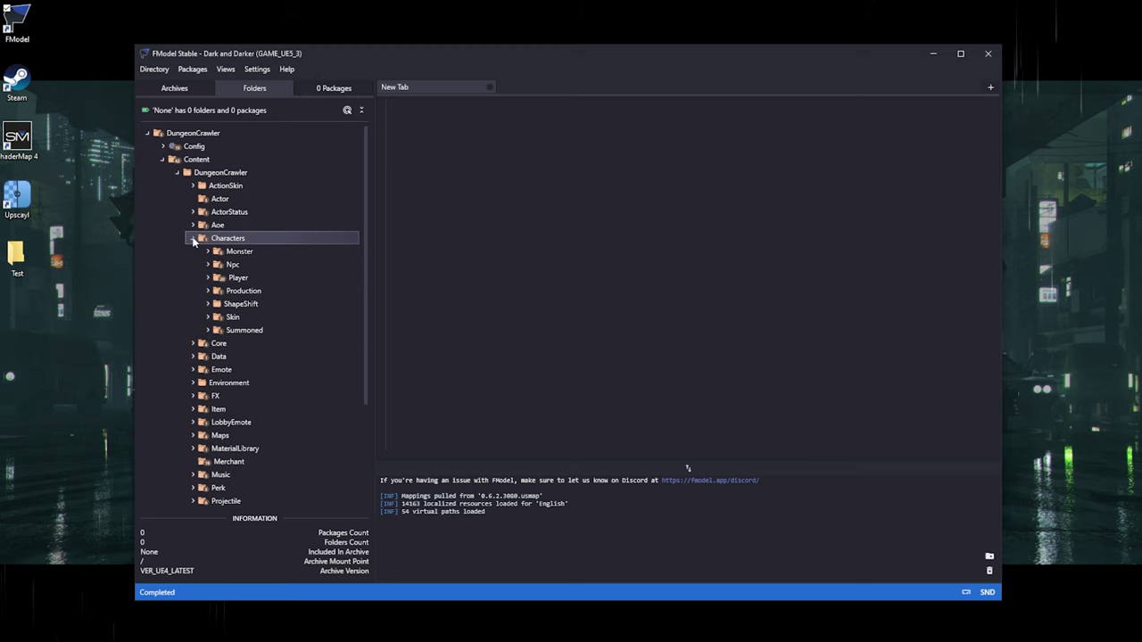
pyautogui.click(208, 278)
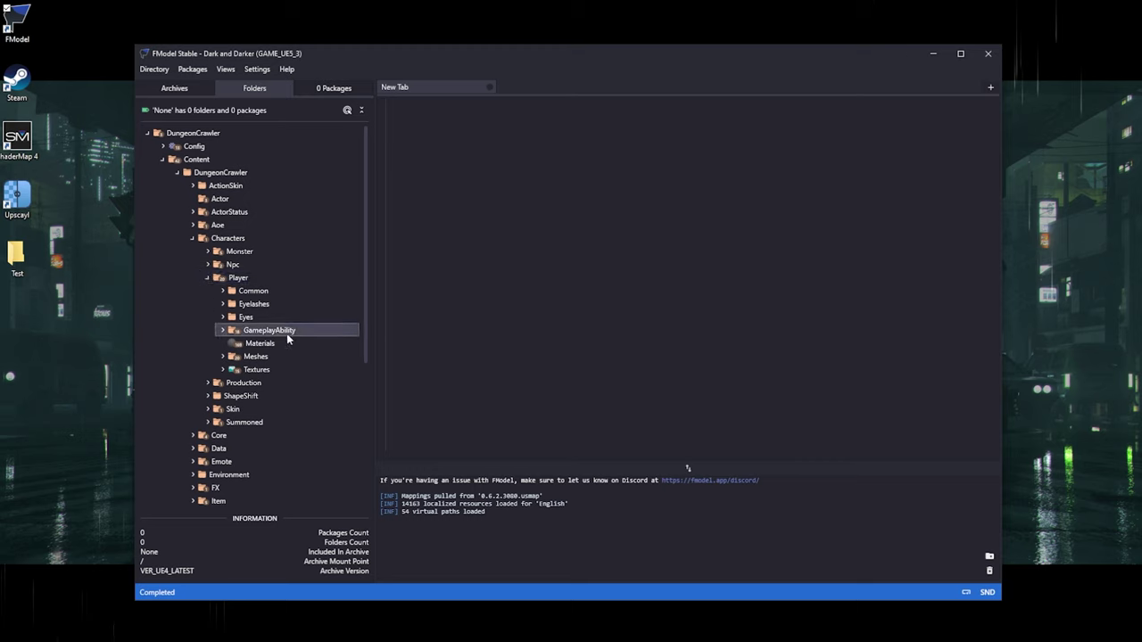
pyautogui.click(222, 357)
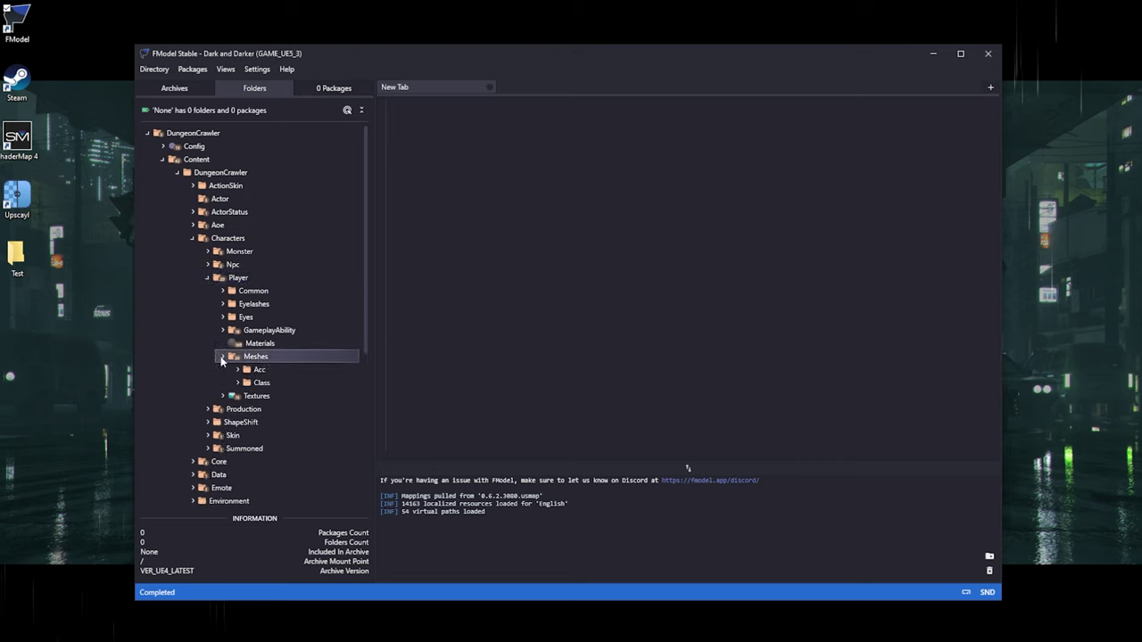
pyautogui.click(237, 383)
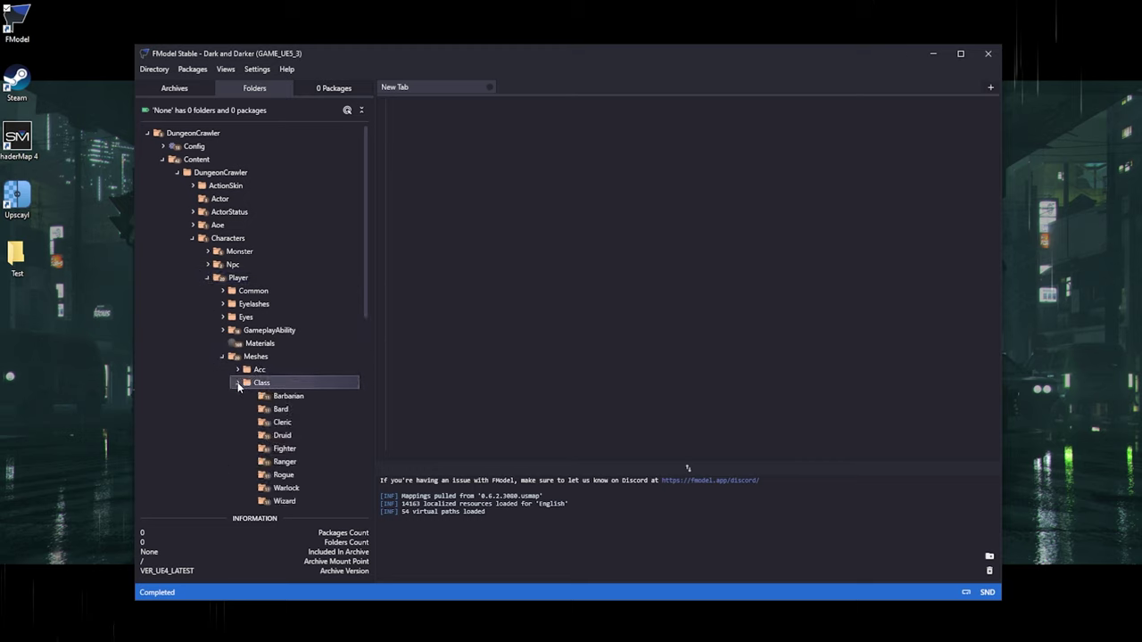
pyautogui.scroll(-2, 238, 382)
pyautogui.click(284, 391)
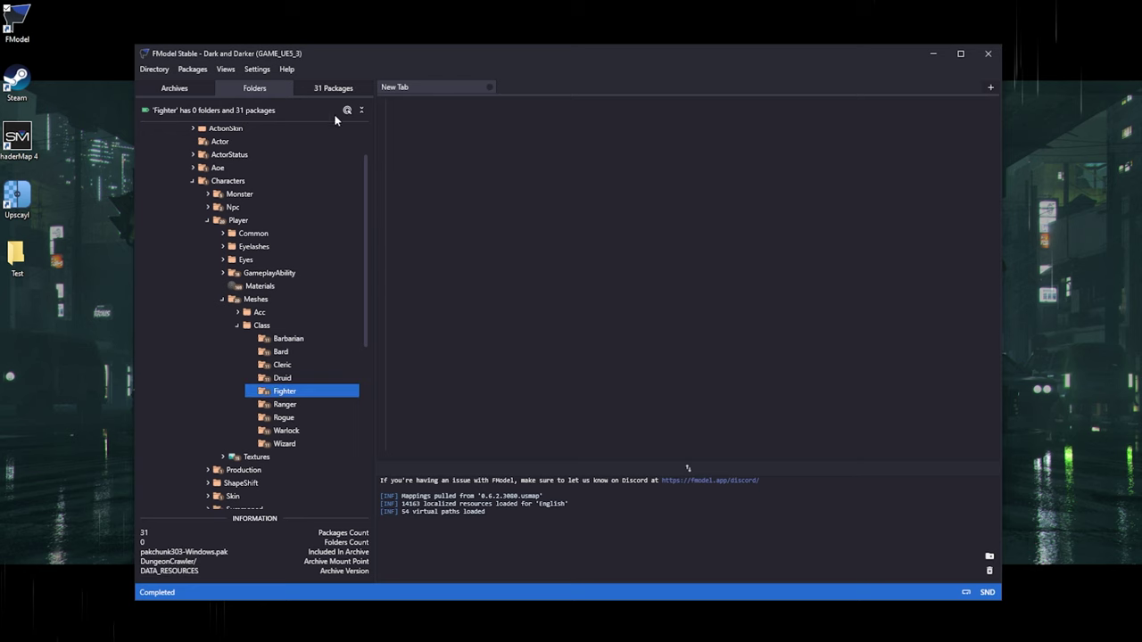
# - Export SK_PC_Man_Fighter_Head as a .psk model and copy it to the desktop Test folder
pyautogui.click(332, 87)
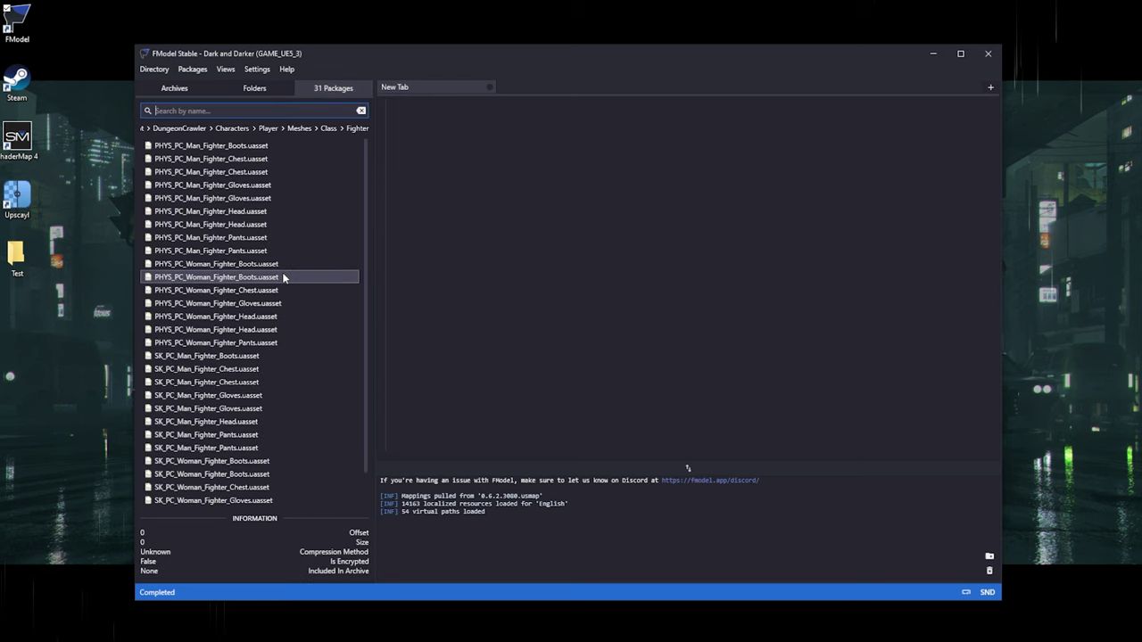
pyautogui.scroll(-1, 261, 332)
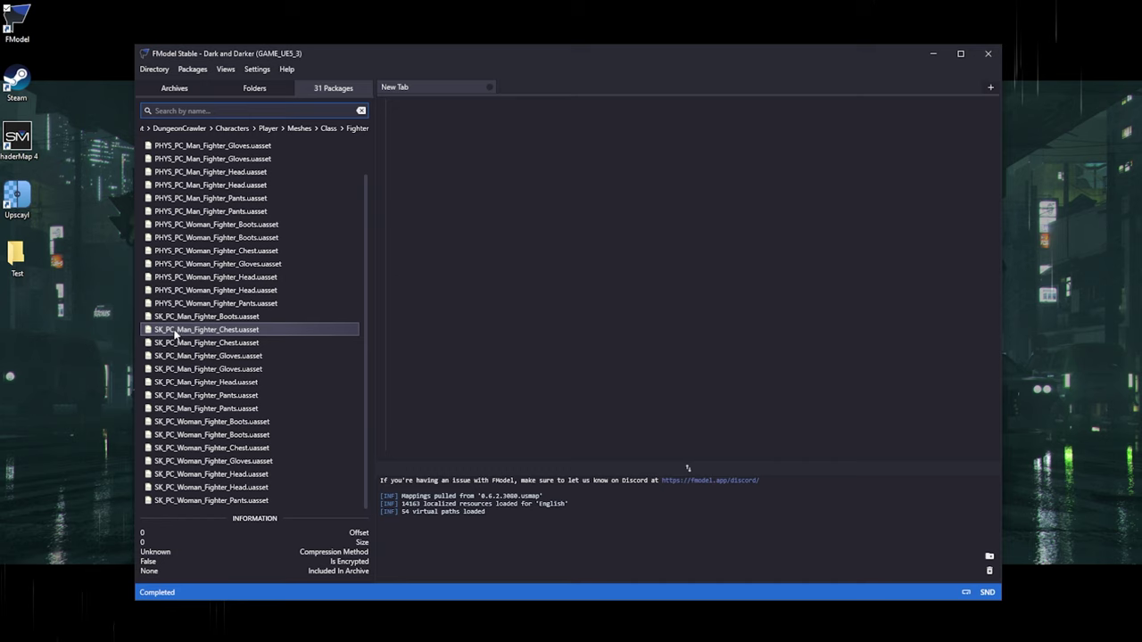
pyautogui.click(178, 389)
pyautogui.rightClick(177, 390)
pyautogui.click(222, 460)
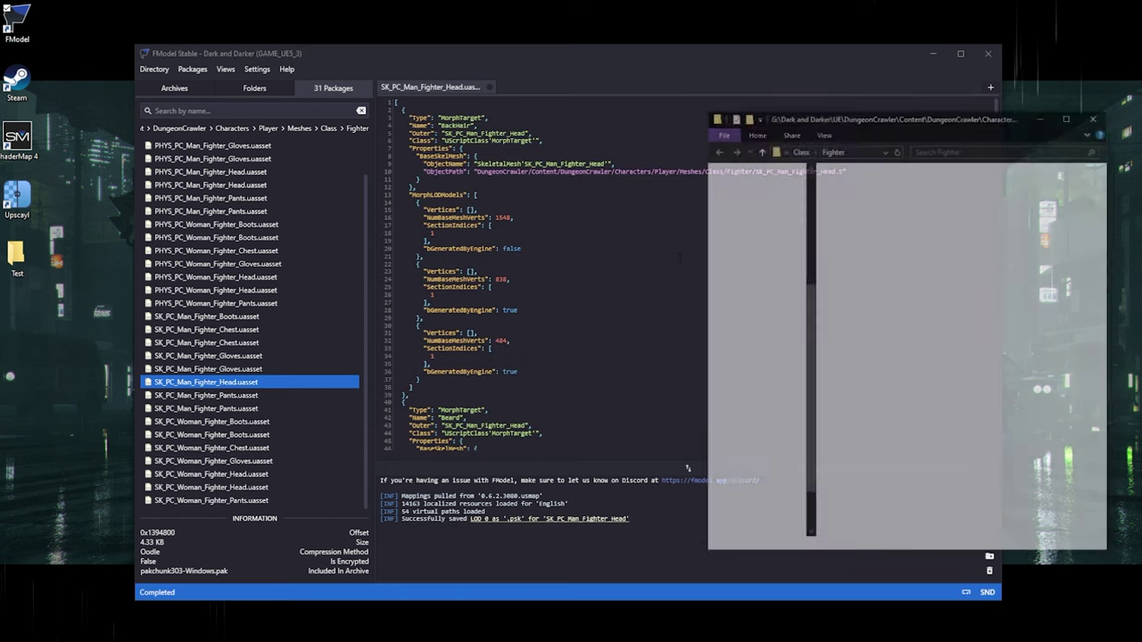
pyautogui.moveTo(894, 198); pyautogui.dragTo(14, 268)
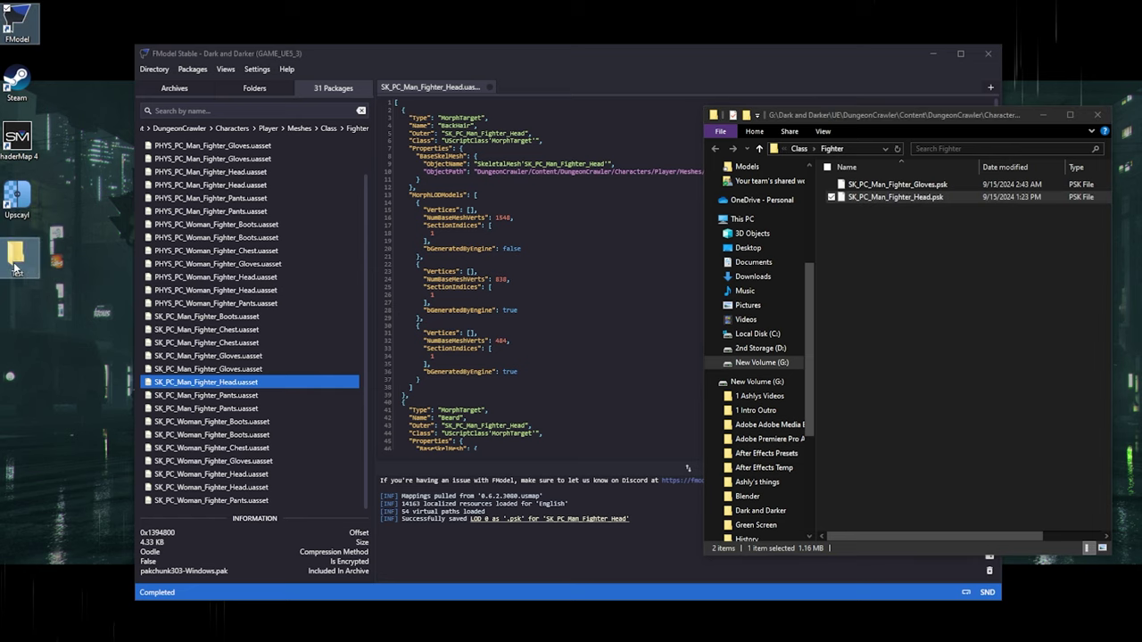
pyautogui.click(254, 88)
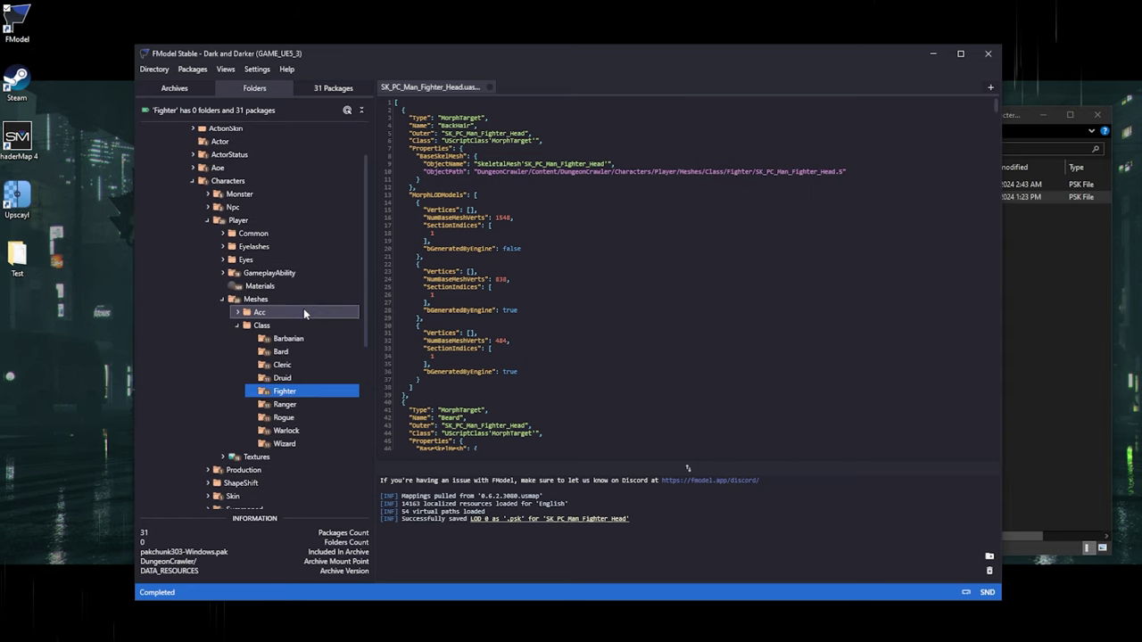
# - Save T_Man_Fighter_Head_D from Textures/Renewal as a PNG, then open the Hair textures folder
pyautogui.scroll(-2, 303, 308)
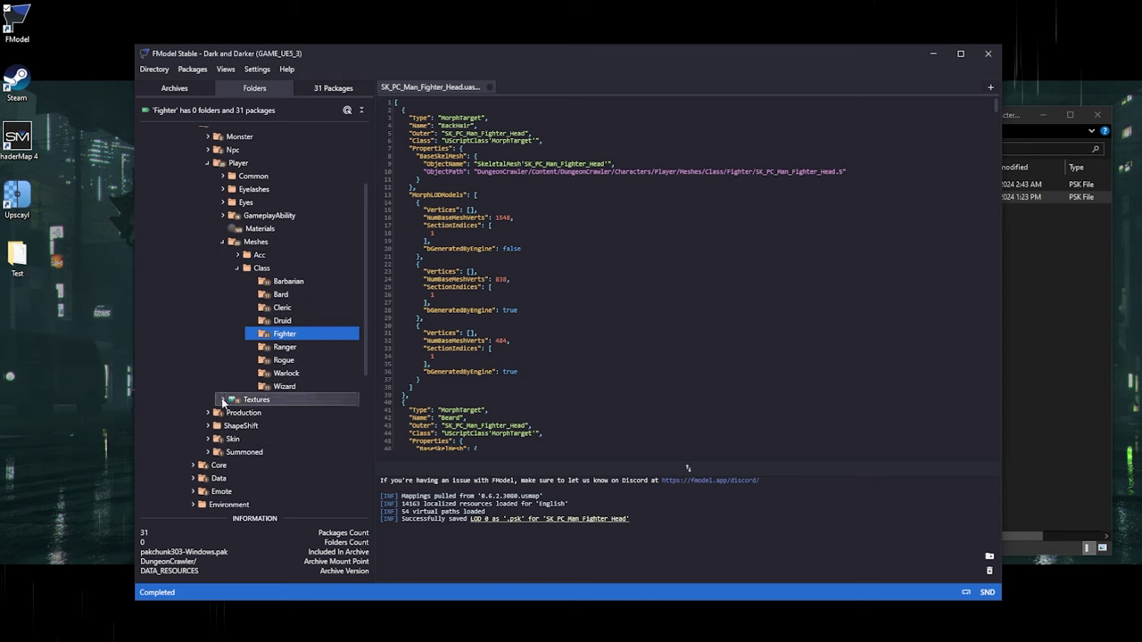
pyautogui.click(222, 401)
pyautogui.scroll(-1, 257, 403)
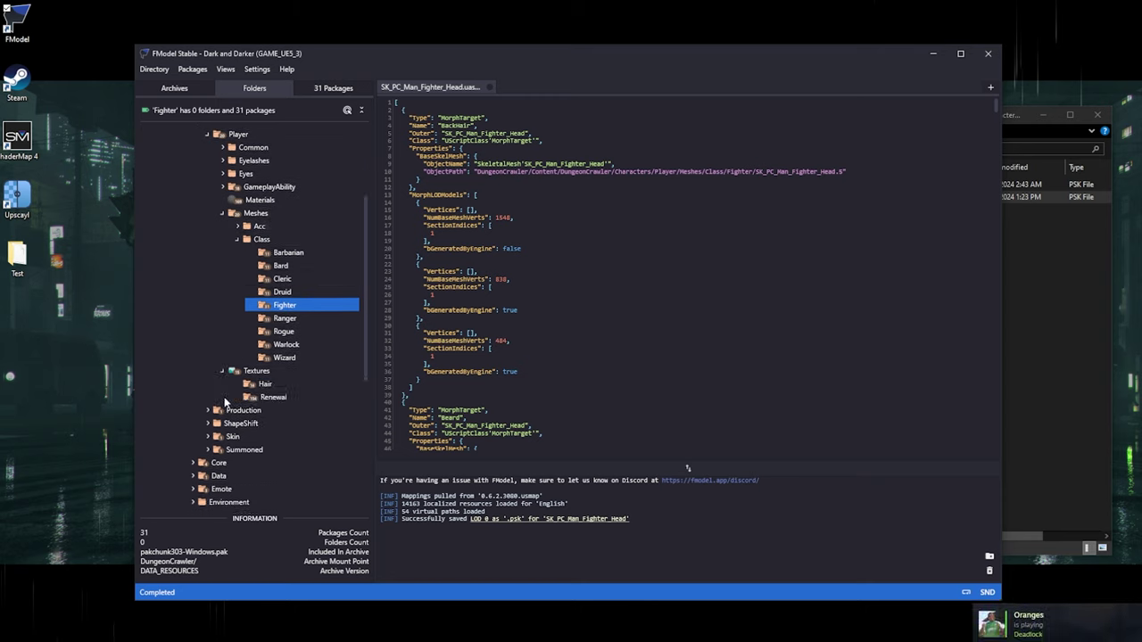
pyautogui.click(259, 397)
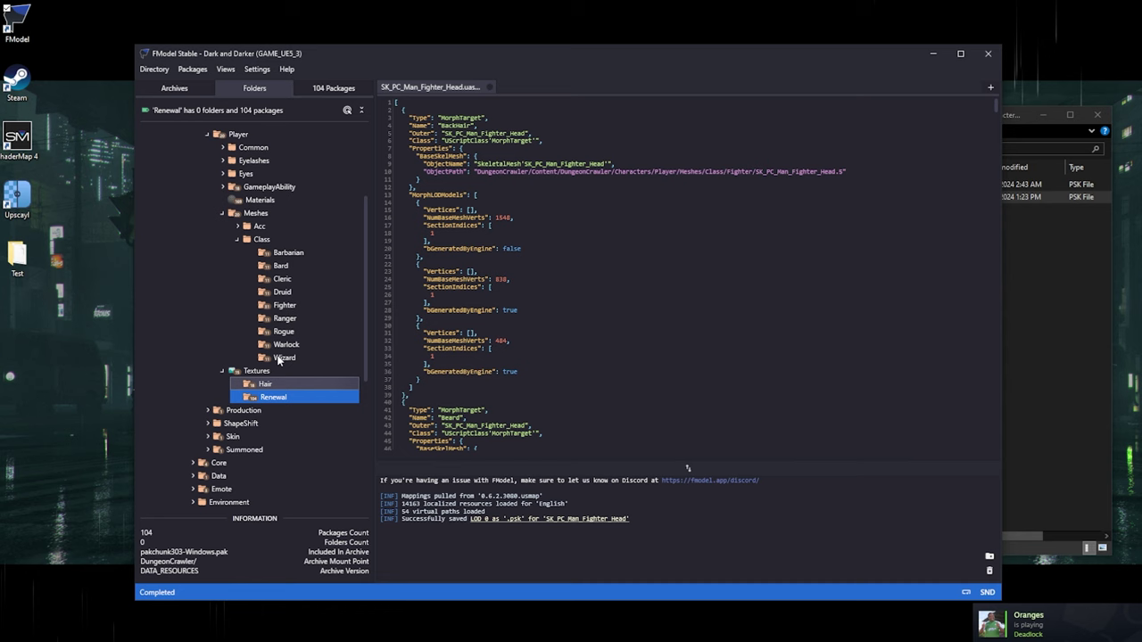
pyautogui.click(332, 88)
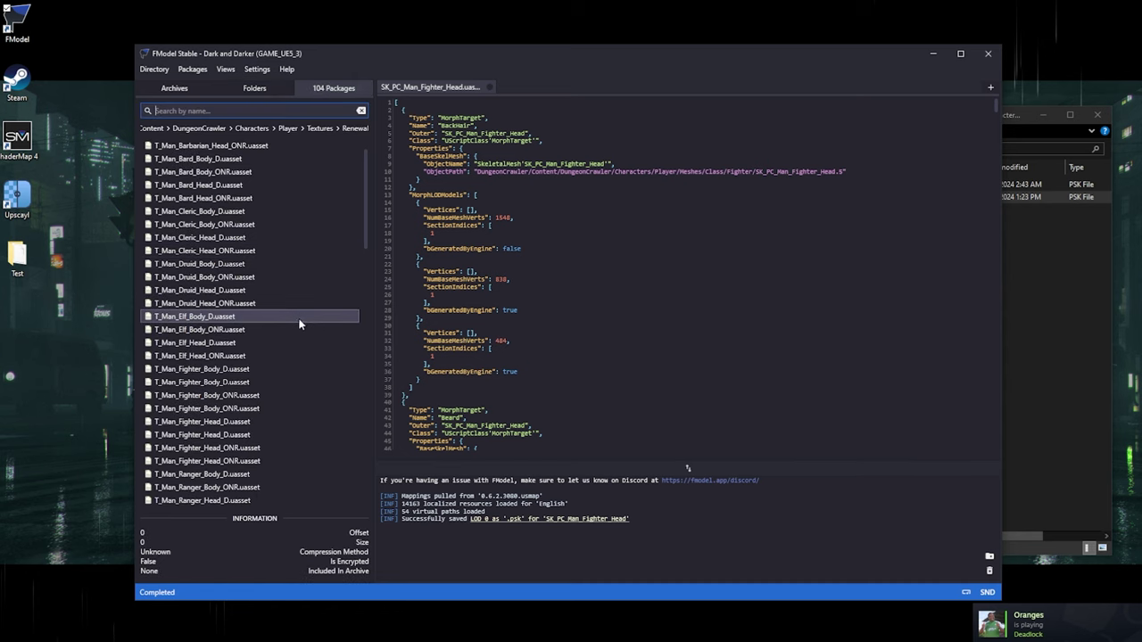
pyautogui.click(264, 434)
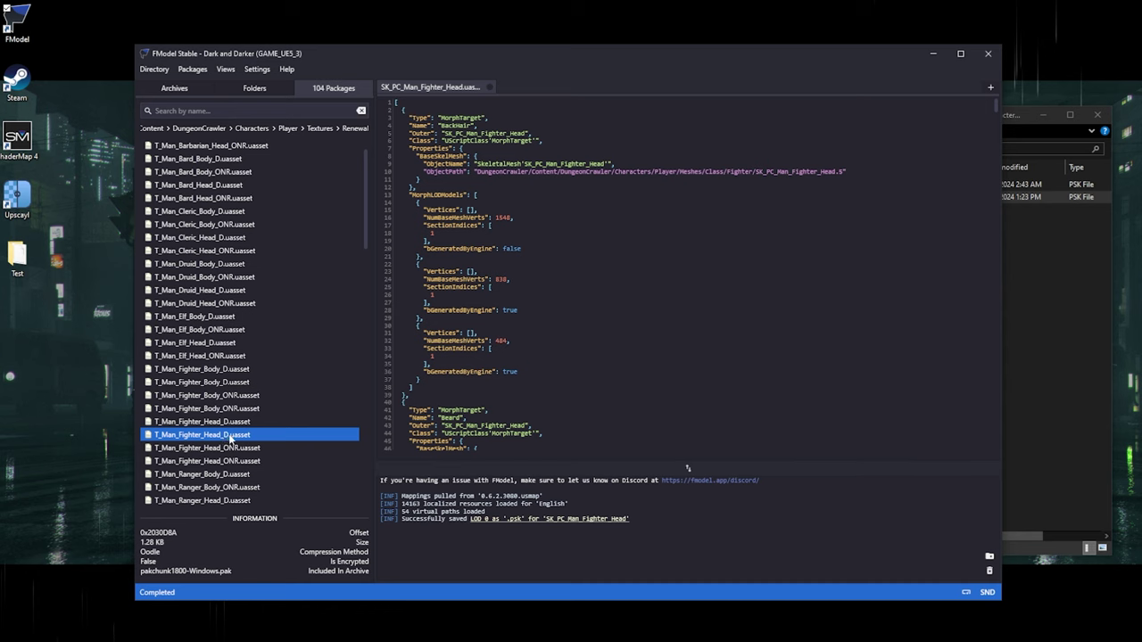
pyautogui.rightClick(229, 437)
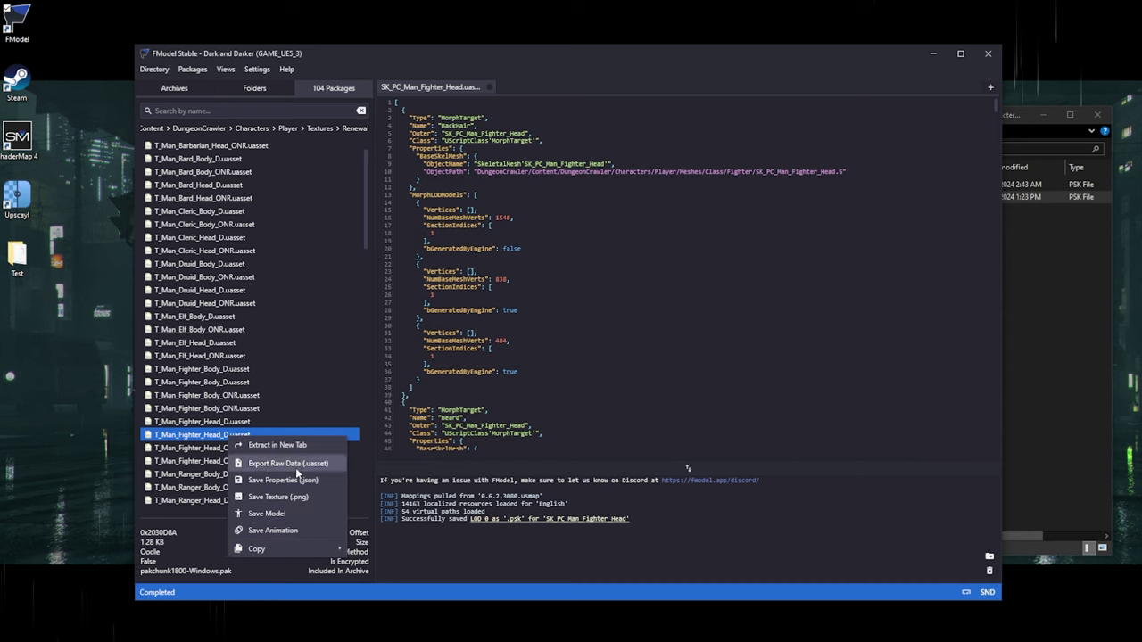
pyautogui.click(300, 498)
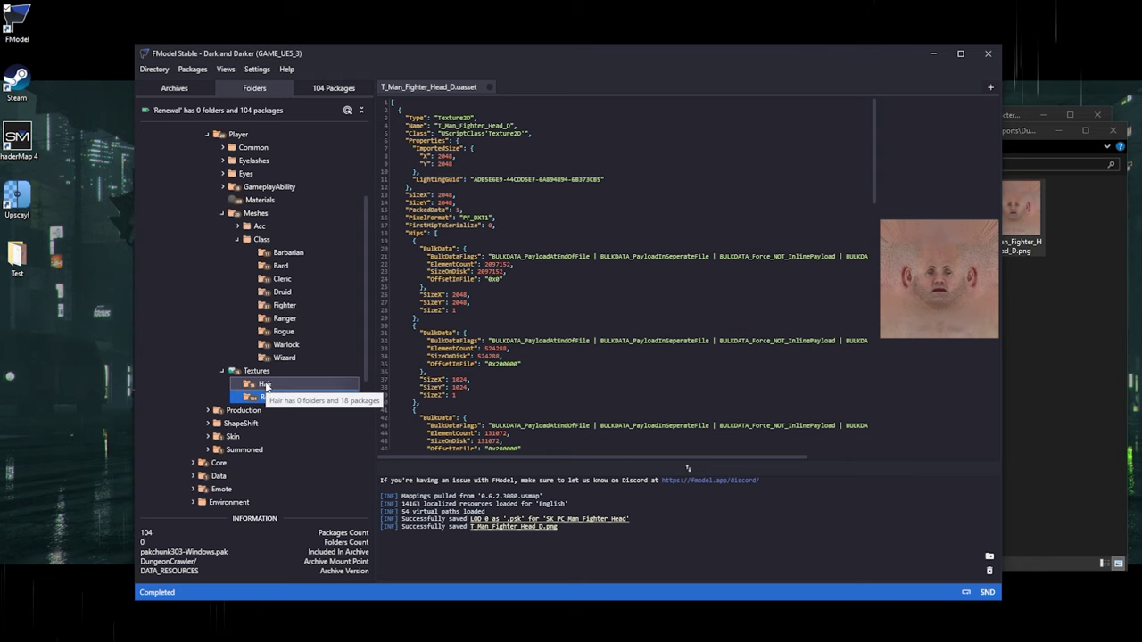
pyautogui.click(265, 384)
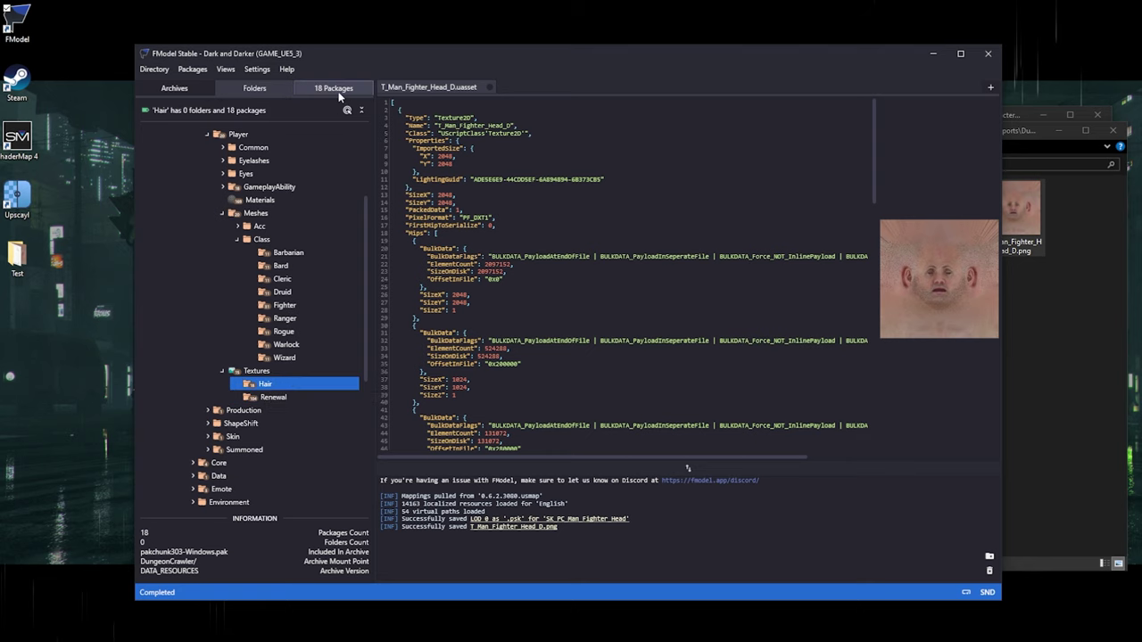
# - From the 18 Hair packages, save T_Man_Hair_01_D as a PNG, then select T_Man_Hair_01_G
pyautogui.click(338, 92)
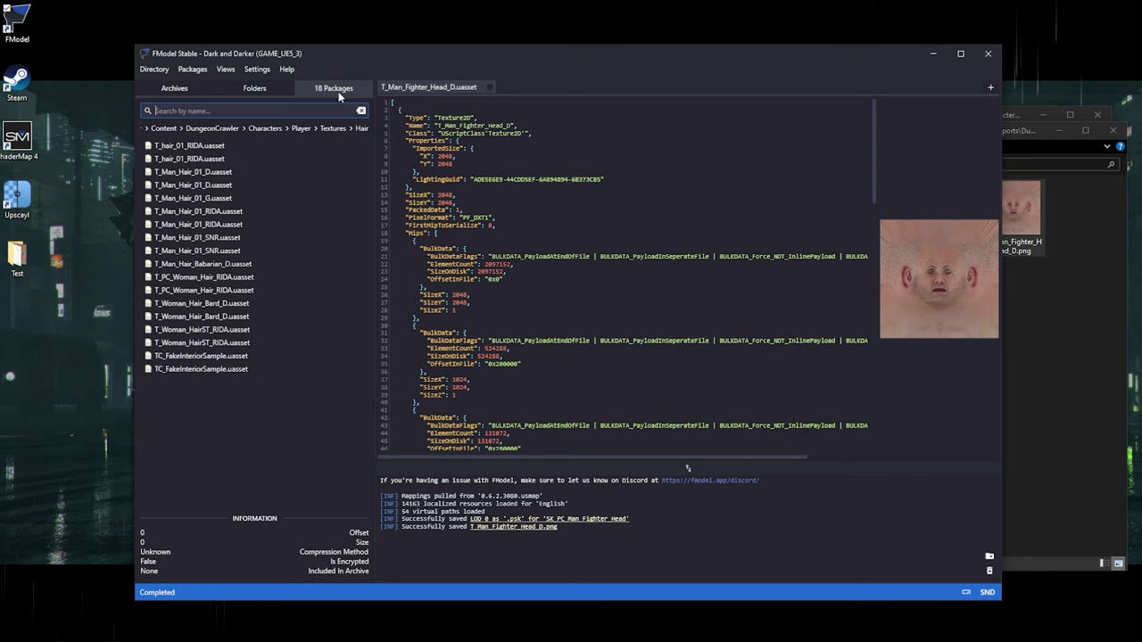
pyautogui.click(237, 187)
pyautogui.rightClick(236, 188)
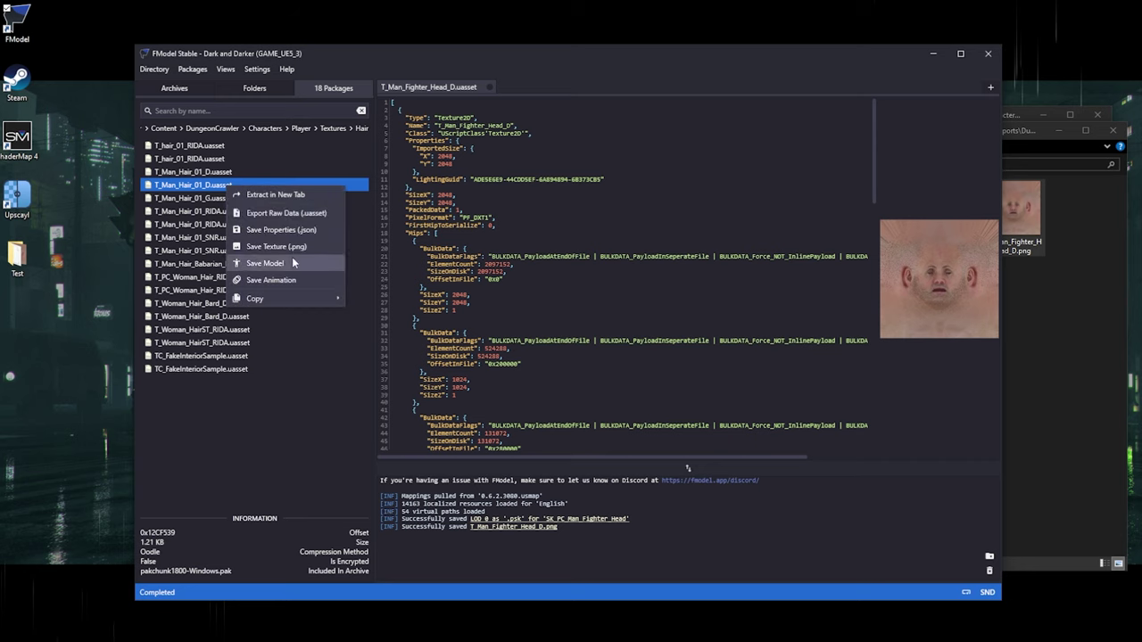
pyautogui.click(289, 247)
pyautogui.click(226, 200)
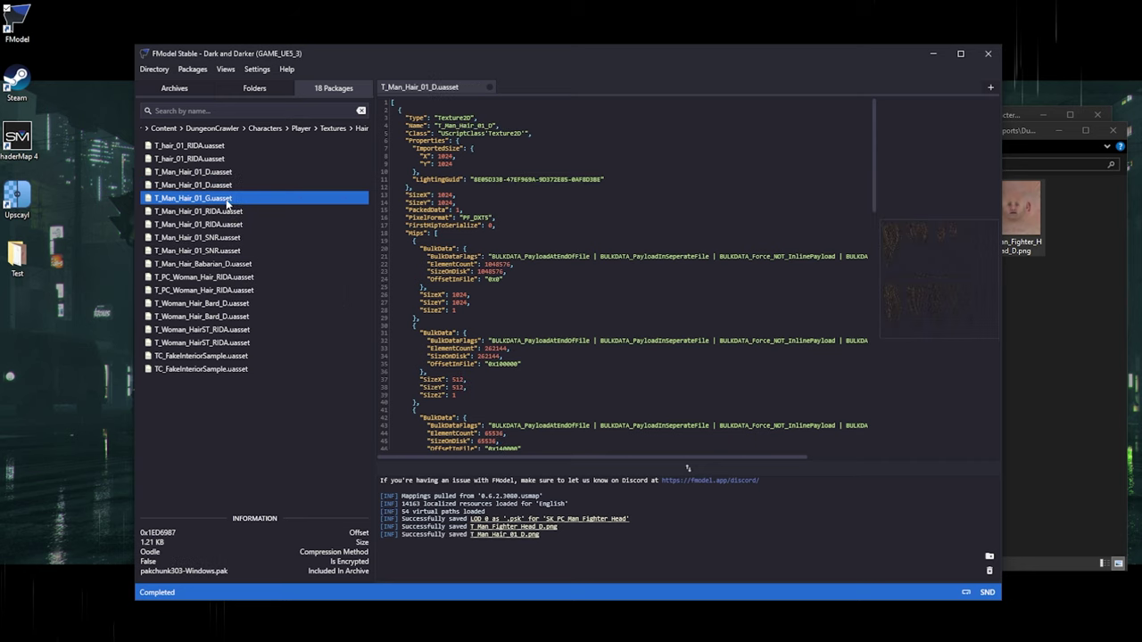
pyautogui.rightClick(229, 203)
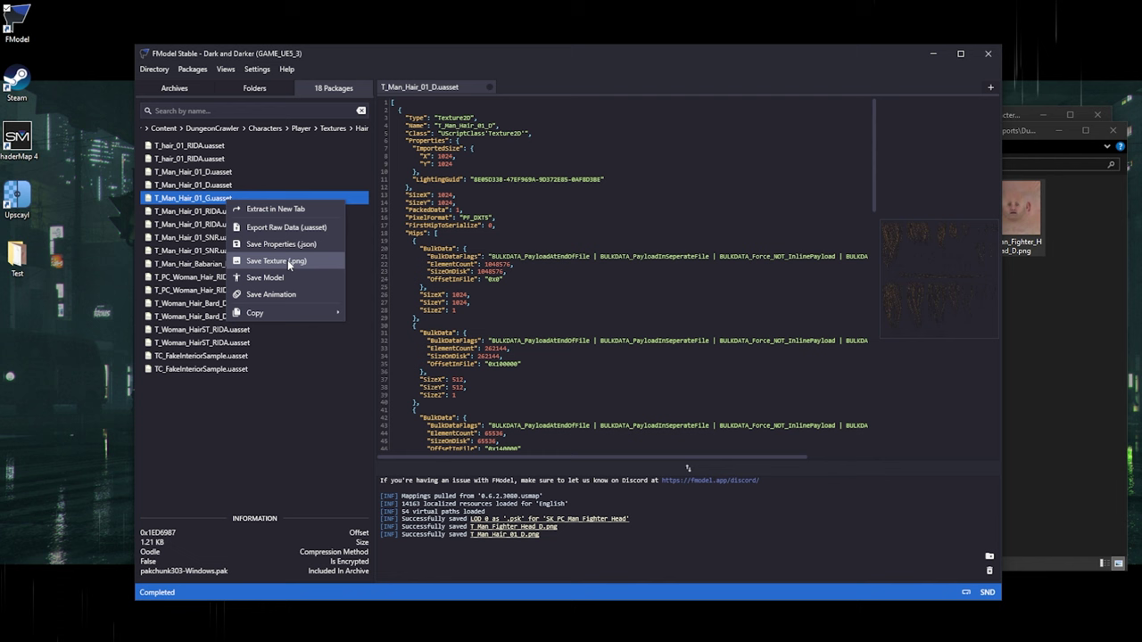